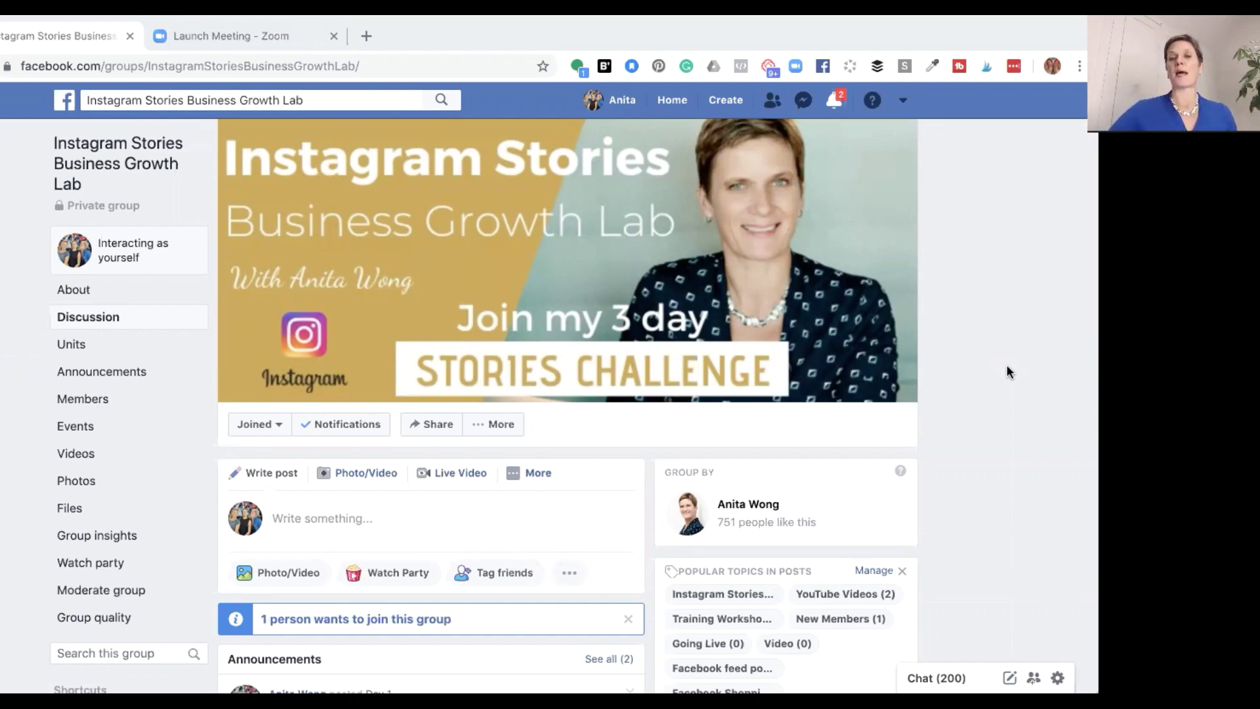
- Open the YouTube Videos (2) topic feed from the Popular Topics in Posts panel
{"action": "scroll", "coordinate": [980, 506], "scroll_direction": "down", "scroll_amount": 5}
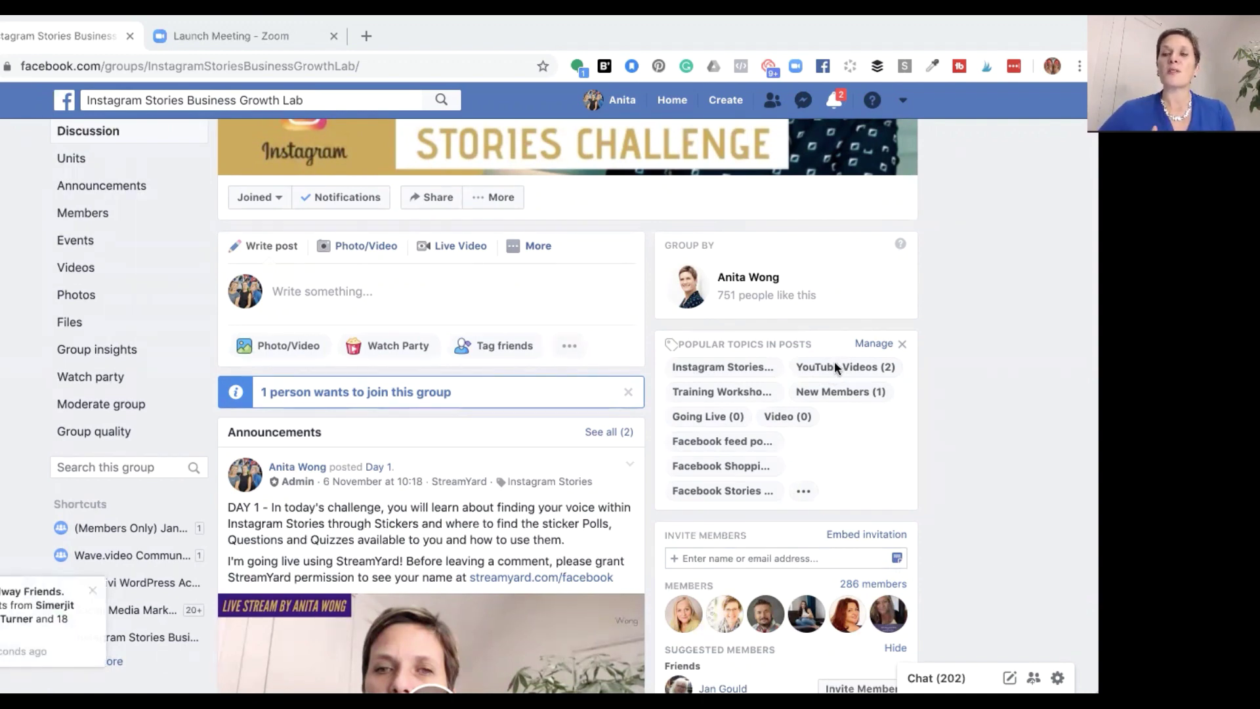
{"action": "left_click", "coordinate": [829, 367]}
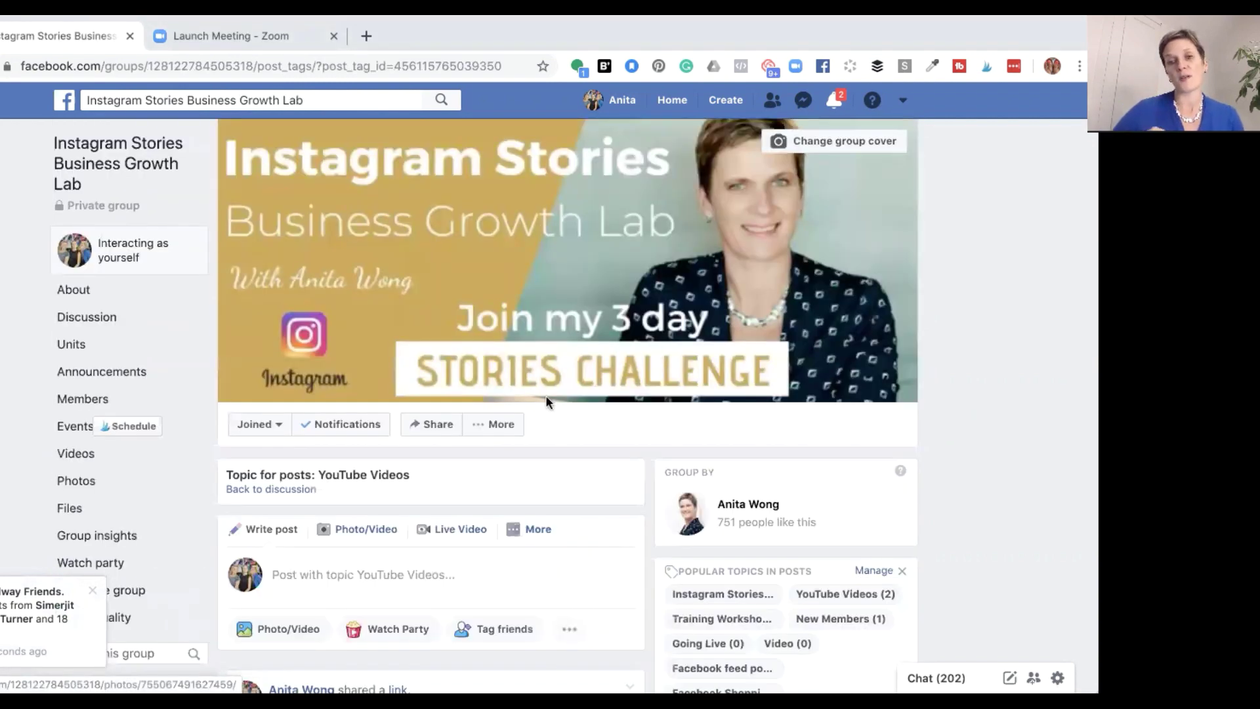
{"action": "scroll", "coordinate": [438, 446], "scroll_direction": "down", "scroll_amount": 5}
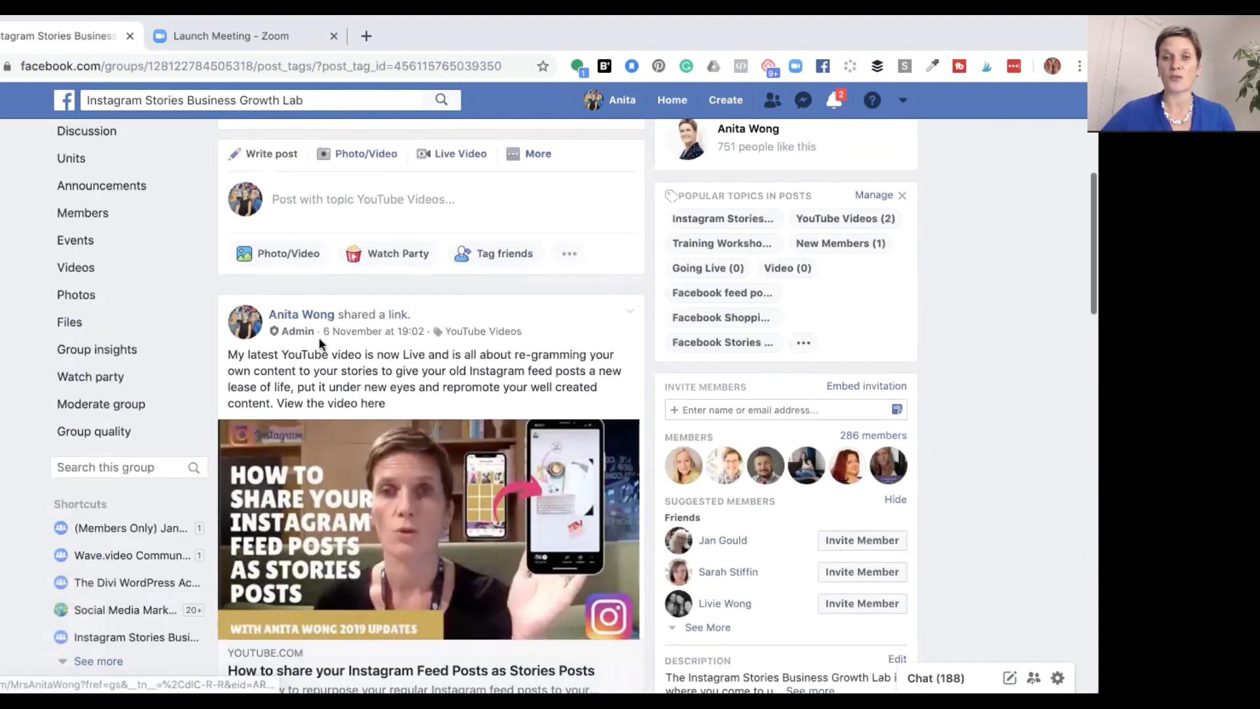
{"action": "scroll", "coordinate": [308, 358], "scroll_direction": "down", "scroll_amount": 8}
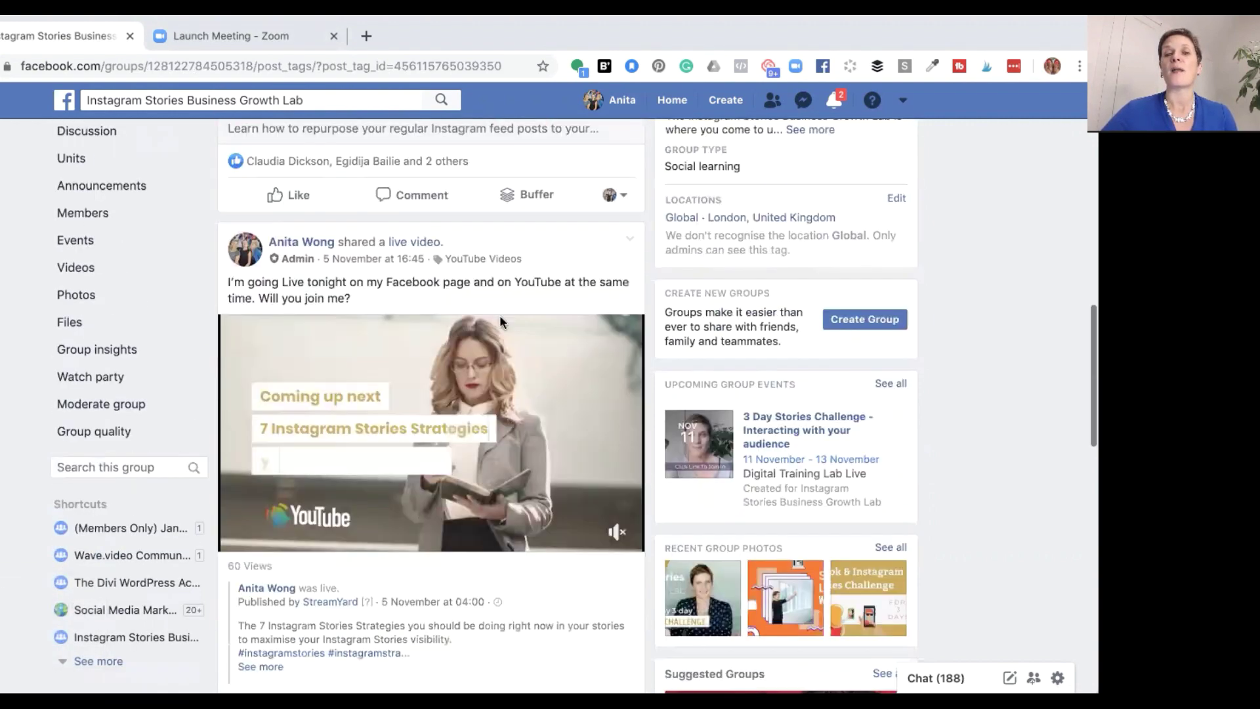
{"action": "scroll", "coordinate": [445, 306], "scroll_direction": "up", "scroll_amount": 8}
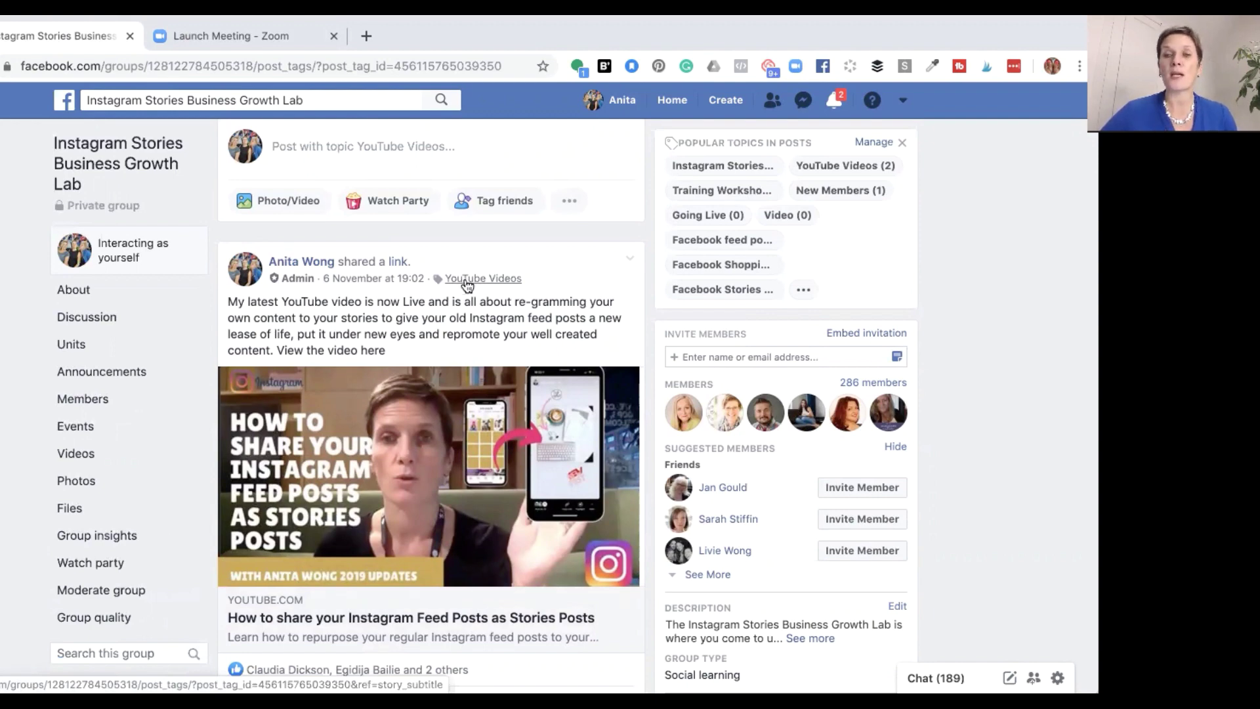
{"action": "left_click", "coordinate": [464, 279]}
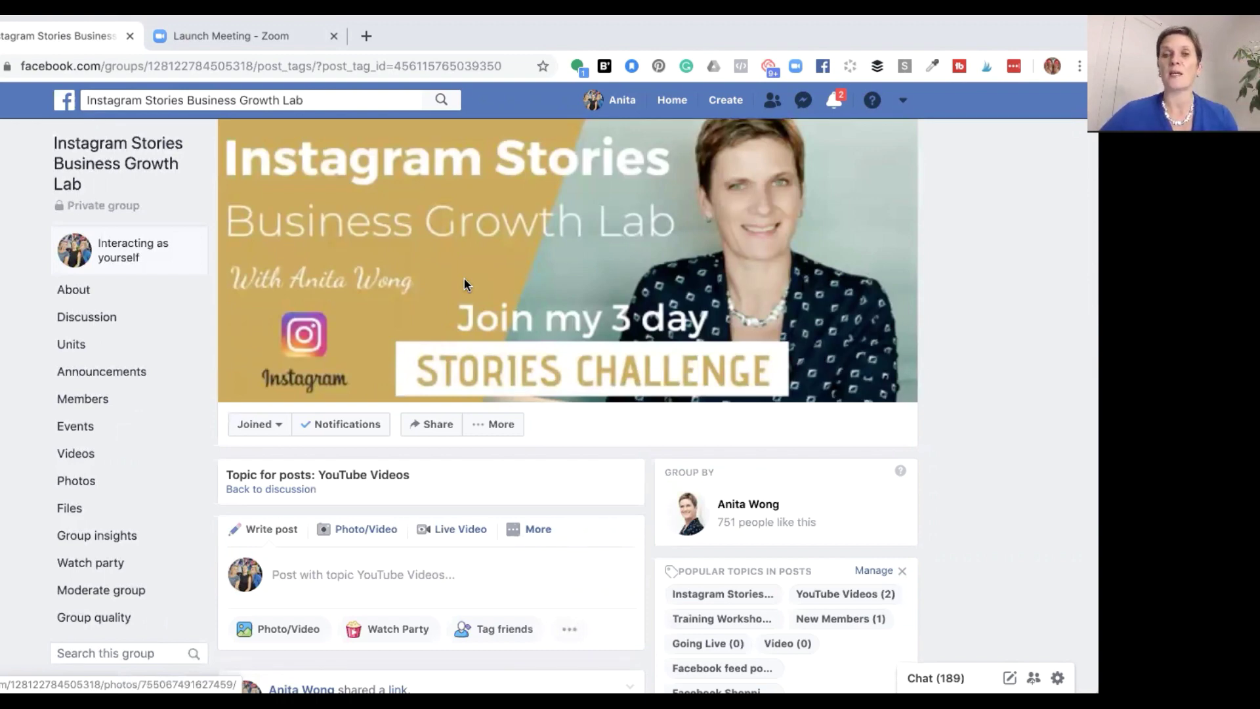
{"action": "scroll", "coordinate": [463, 279], "scroll_direction": "down", "scroll_amount": 5}
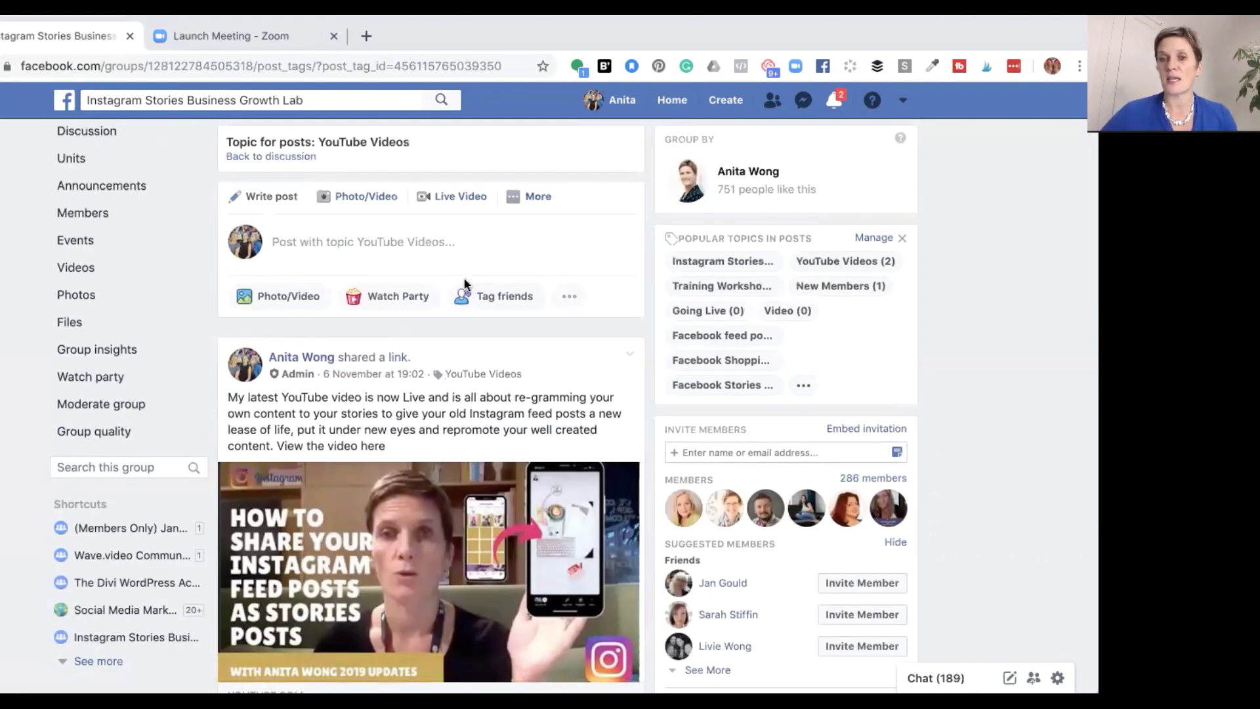
{"action": "scroll", "coordinate": [464, 283], "scroll_direction": "up", "scroll_amount": 3}
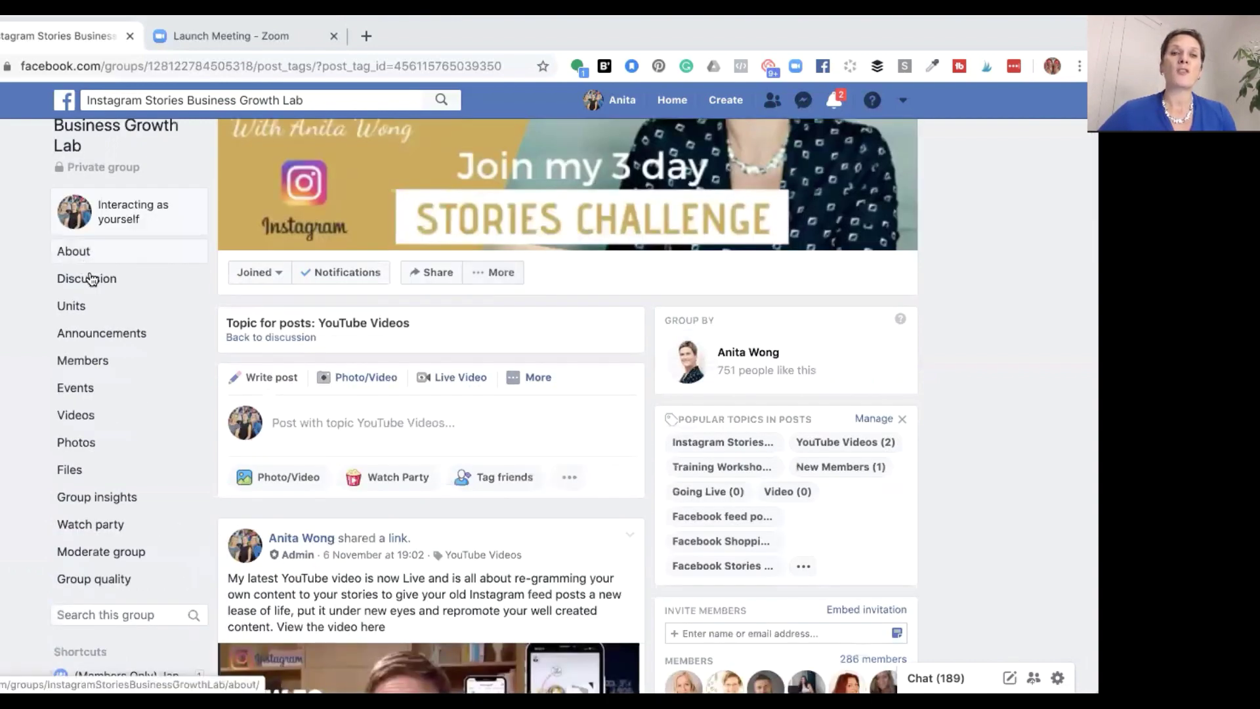
- Return to the group's Discussion feed and scroll through its posts
{"action": "left_click", "coordinate": [91, 279]}
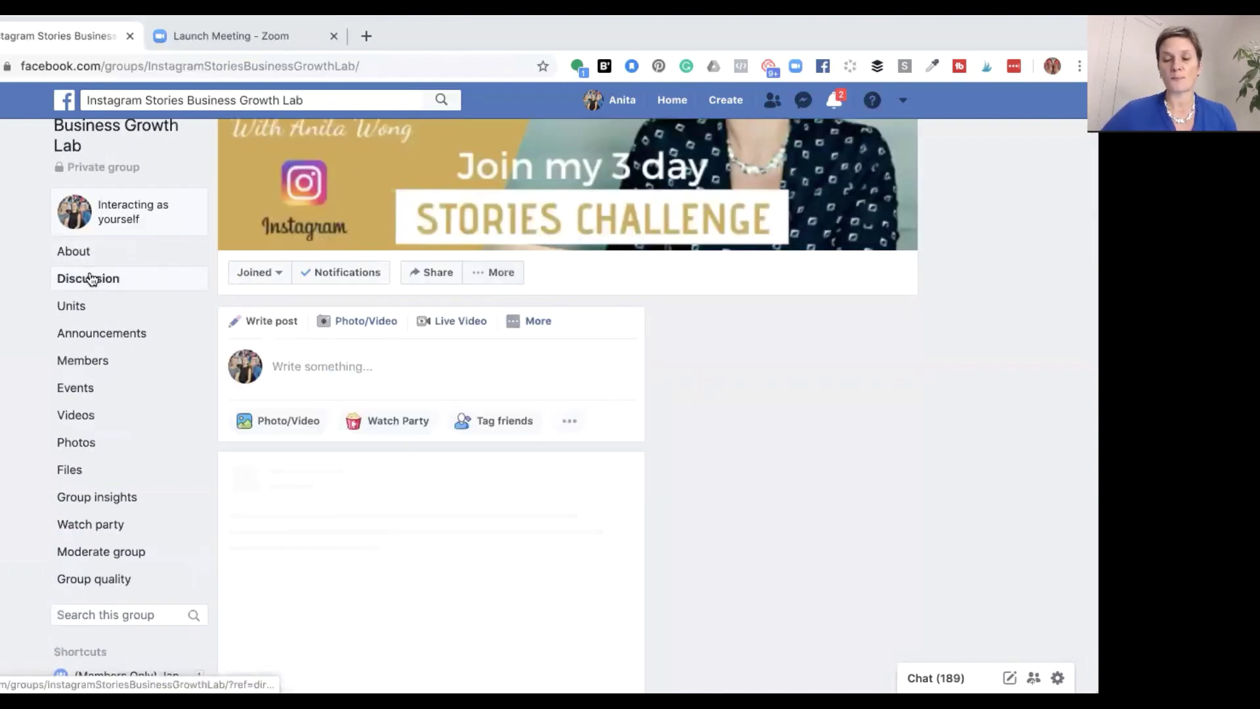
{"action": "scroll", "coordinate": [394, 439], "scroll_direction": "down", "scroll_amount": 2}
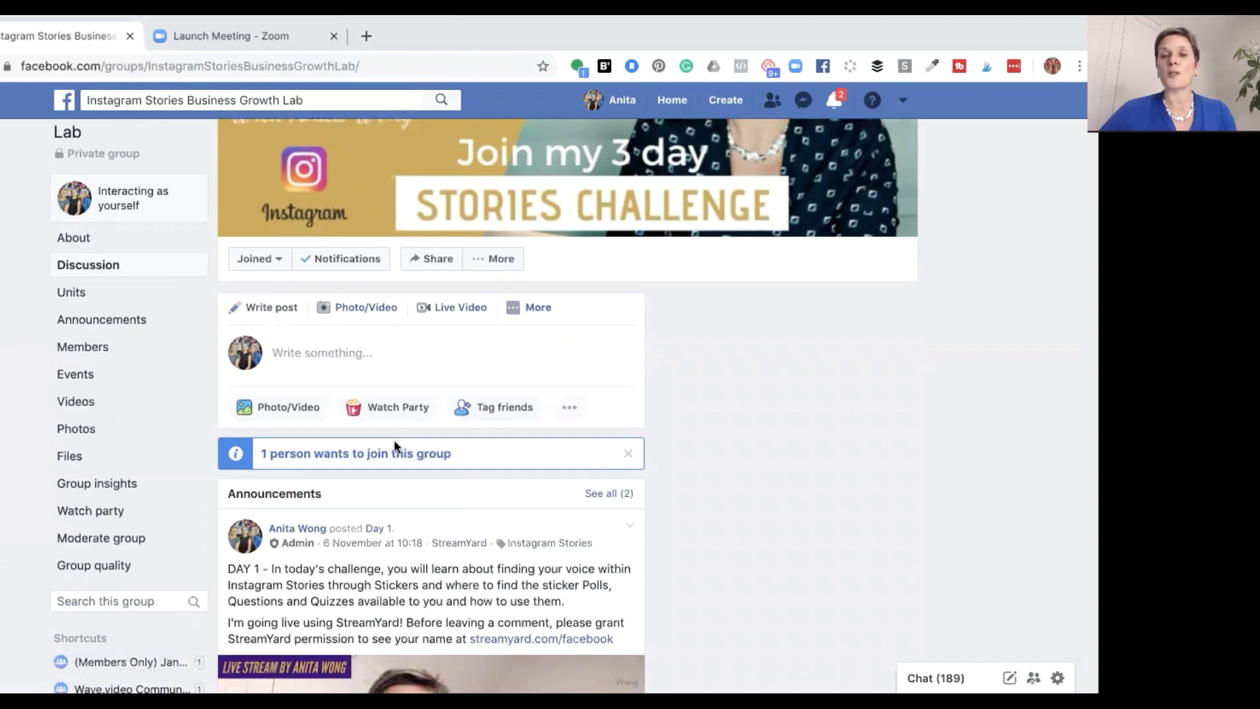
{"action": "scroll", "coordinate": [394, 440], "scroll_direction": "down", "scroll_amount": 1}
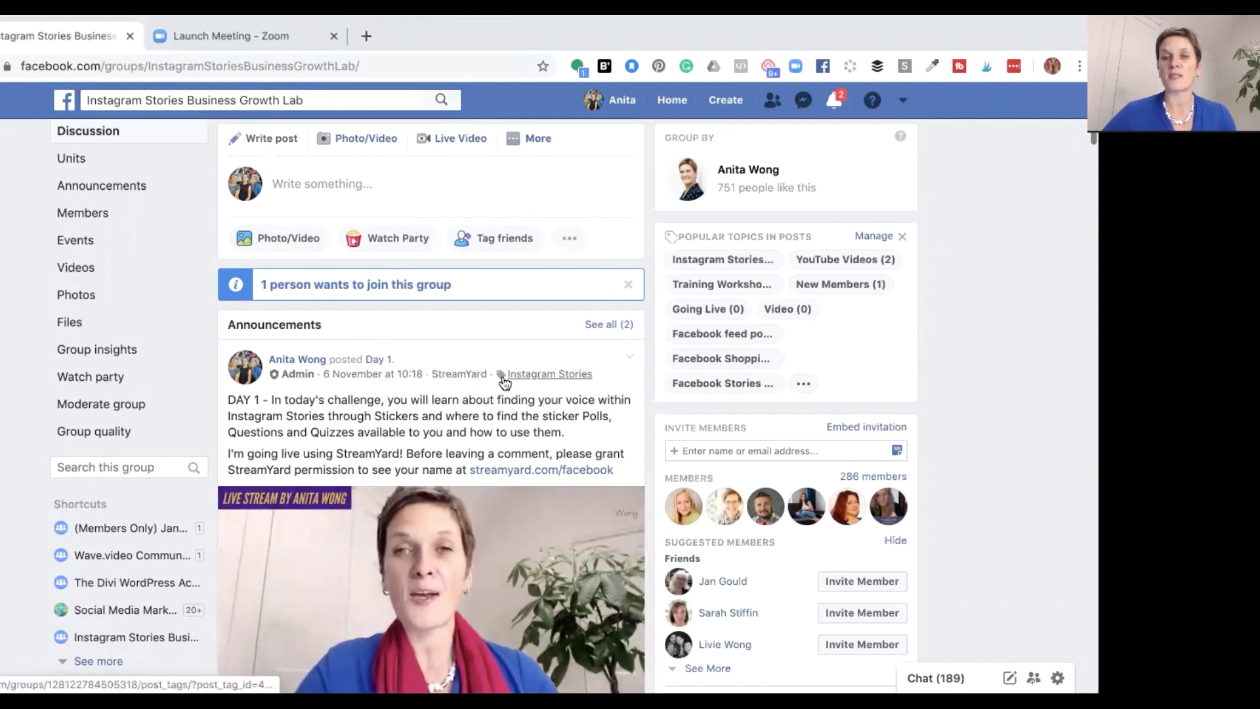
{"action": "scroll", "coordinate": [505, 382], "scroll_direction": "down", "scroll_amount": 10}
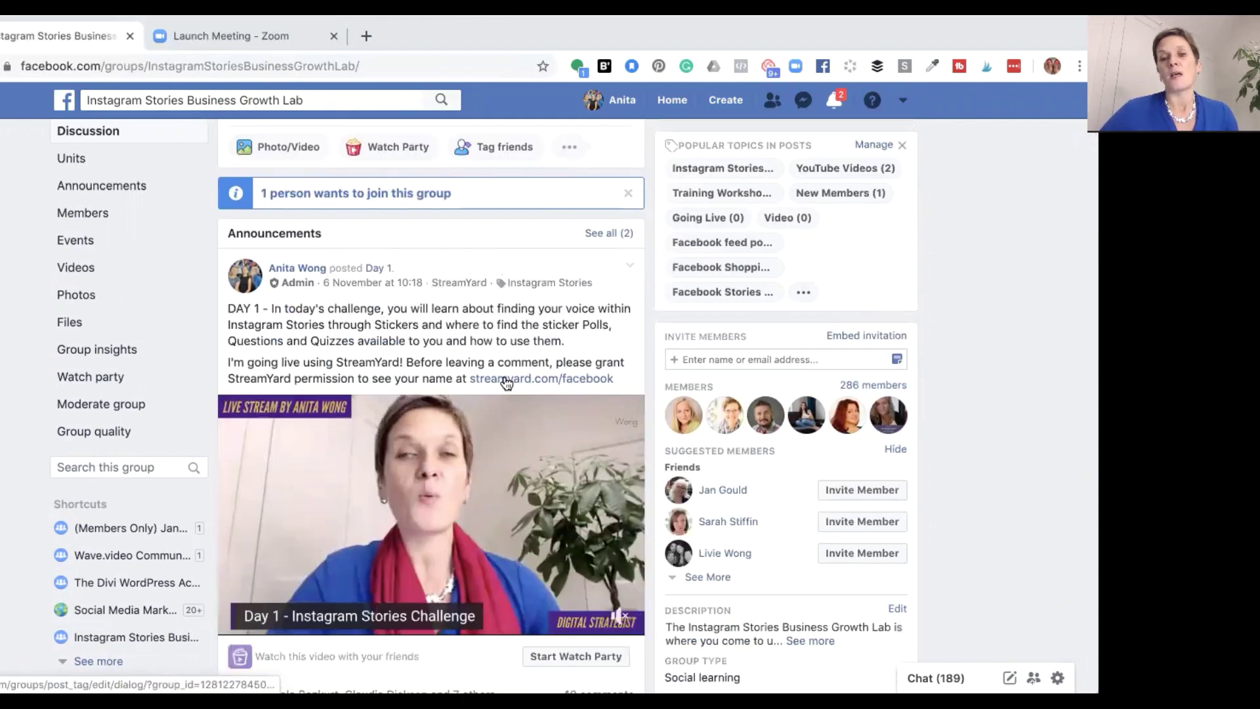
{"action": "scroll", "coordinate": [507, 382], "scroll_direction": "down", "scroll_amount": 12}
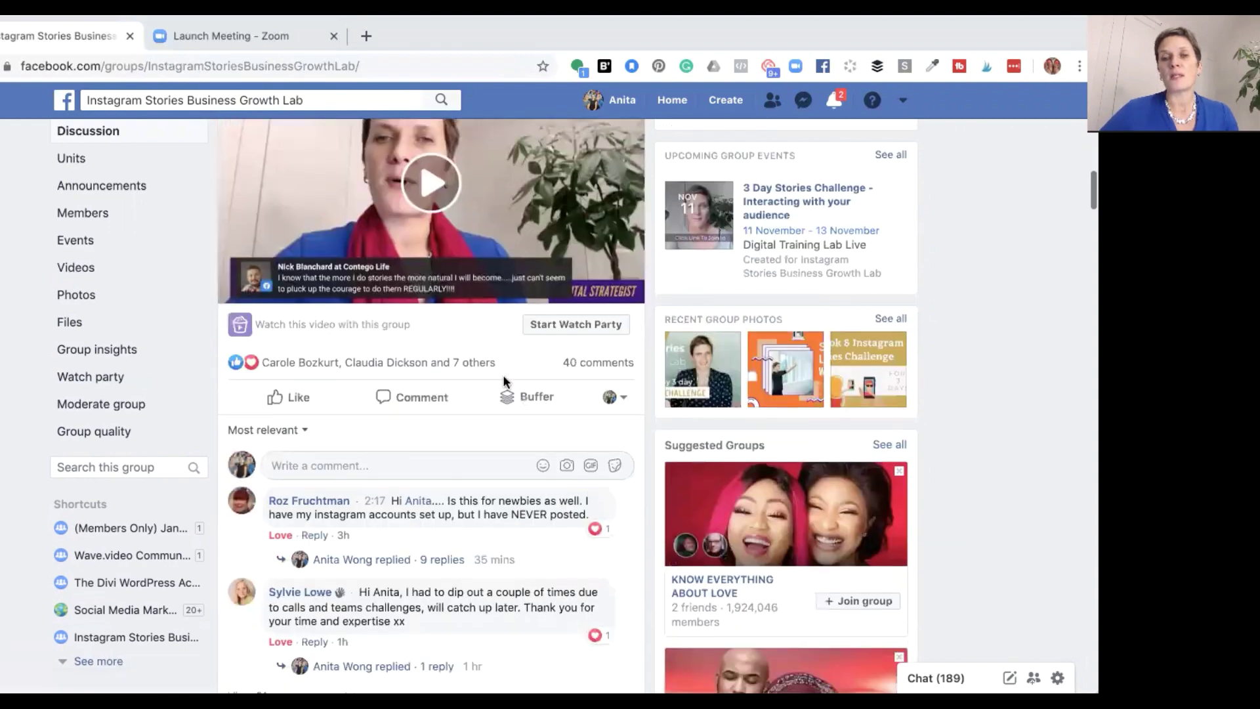
{"action": "scroll", "coordinate": [503, 380], "scroll_direction": "up", "scroll_amount": 3}
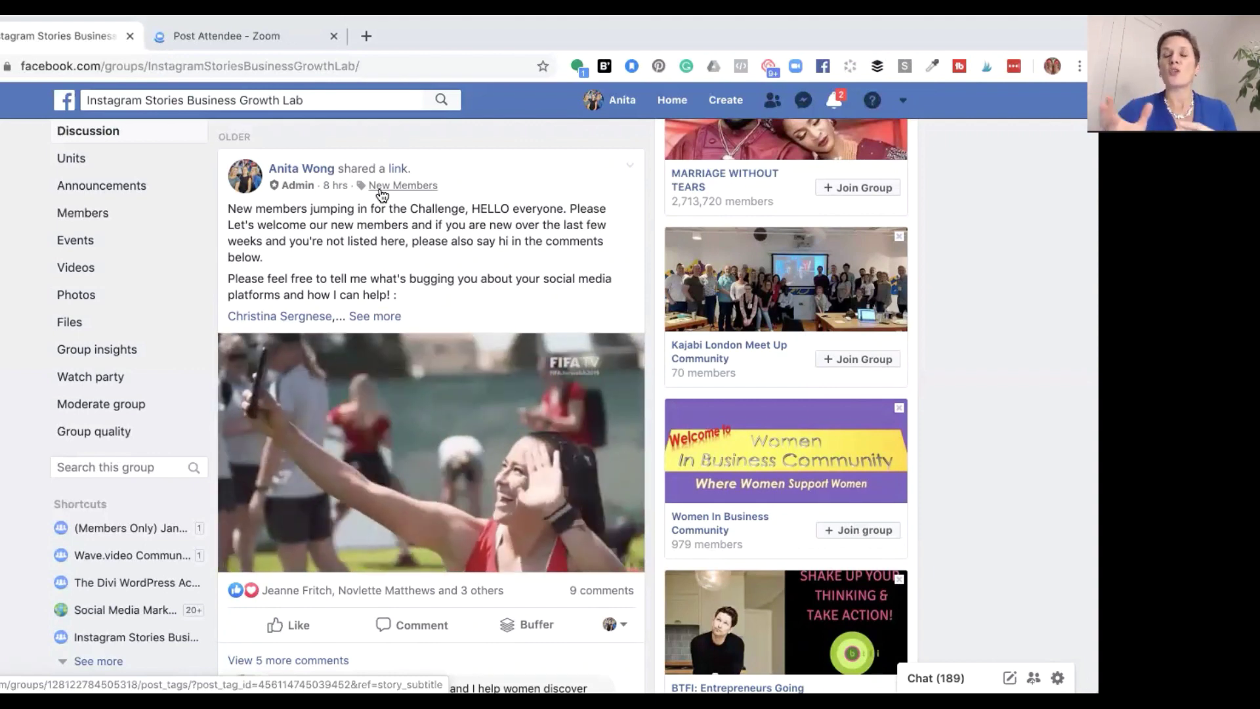
{"action": "scroll", "coordinate": [381, 193], "scroll_direction": "up", "scroll_amount": 8}
{"action": "scroll", "coordinate": [379, 187], "scroll_direction": "up", "scroll_amount": 10}
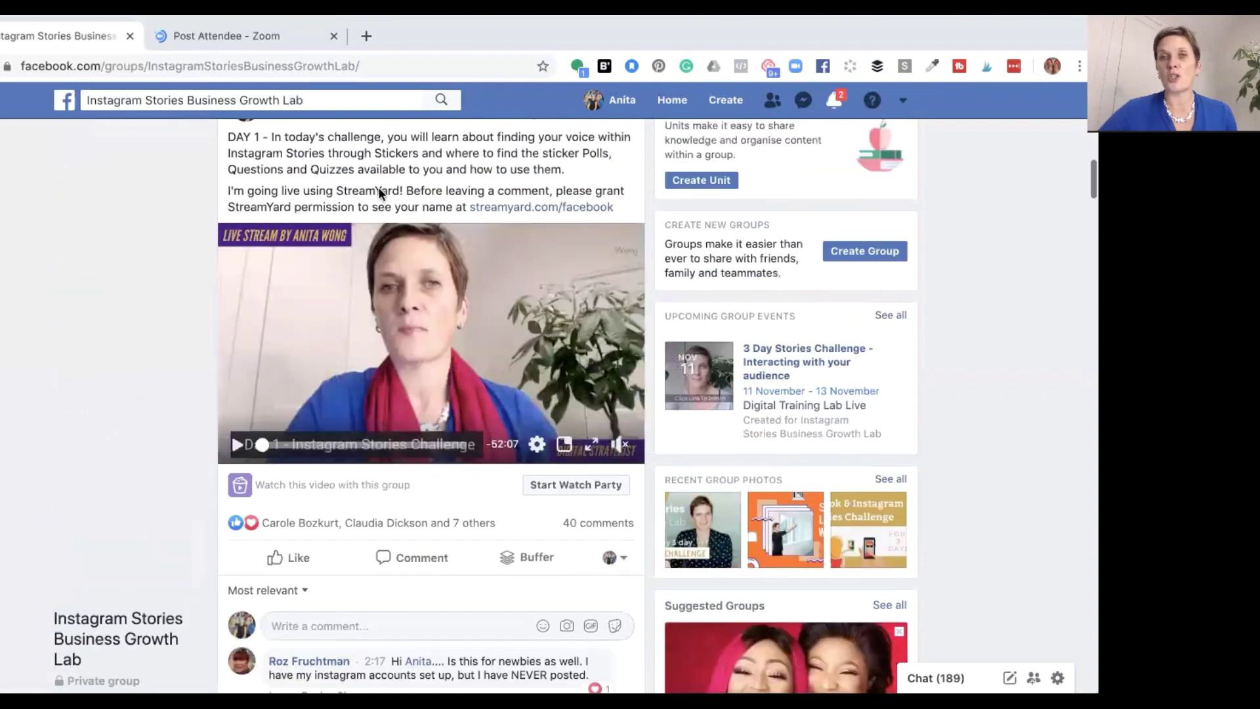
{"action": "scroll", "coordinate": [380, 189], "scroll_direction": "up", "scroll_amount": 3}
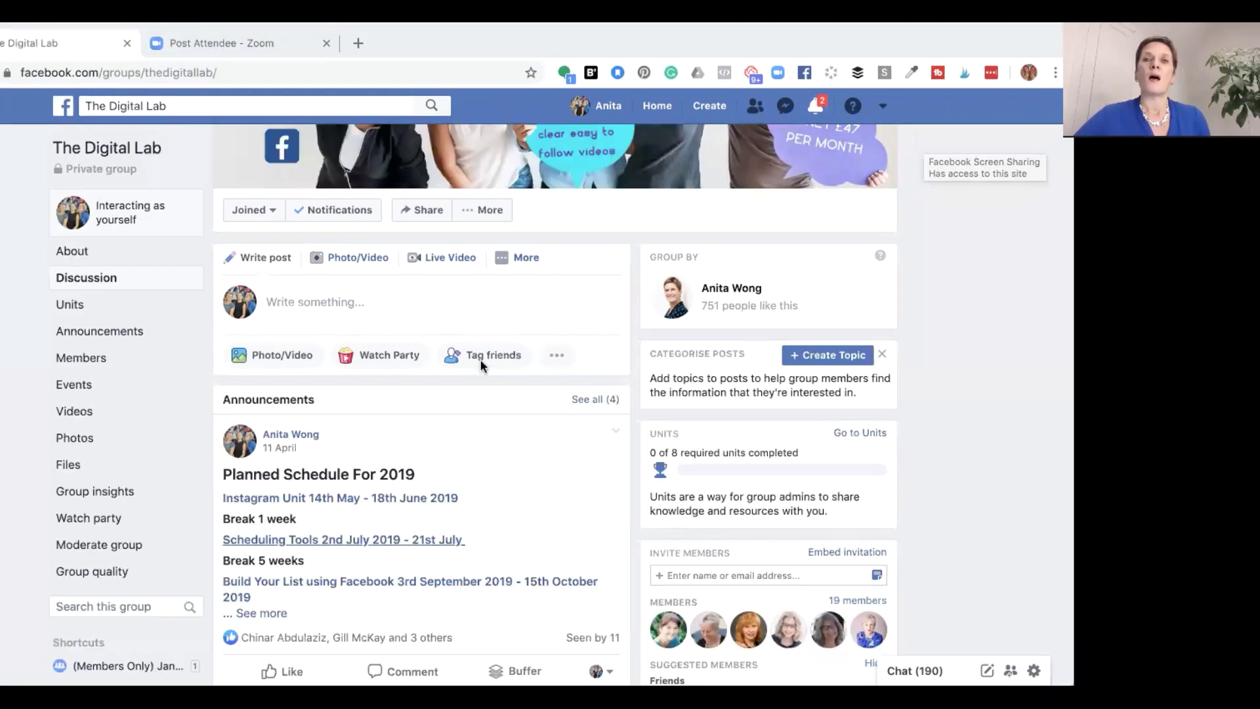
{"action": "scroll", "coordinate": [483, 360], "scroll_direction": "up", "scroll_amount": 3}
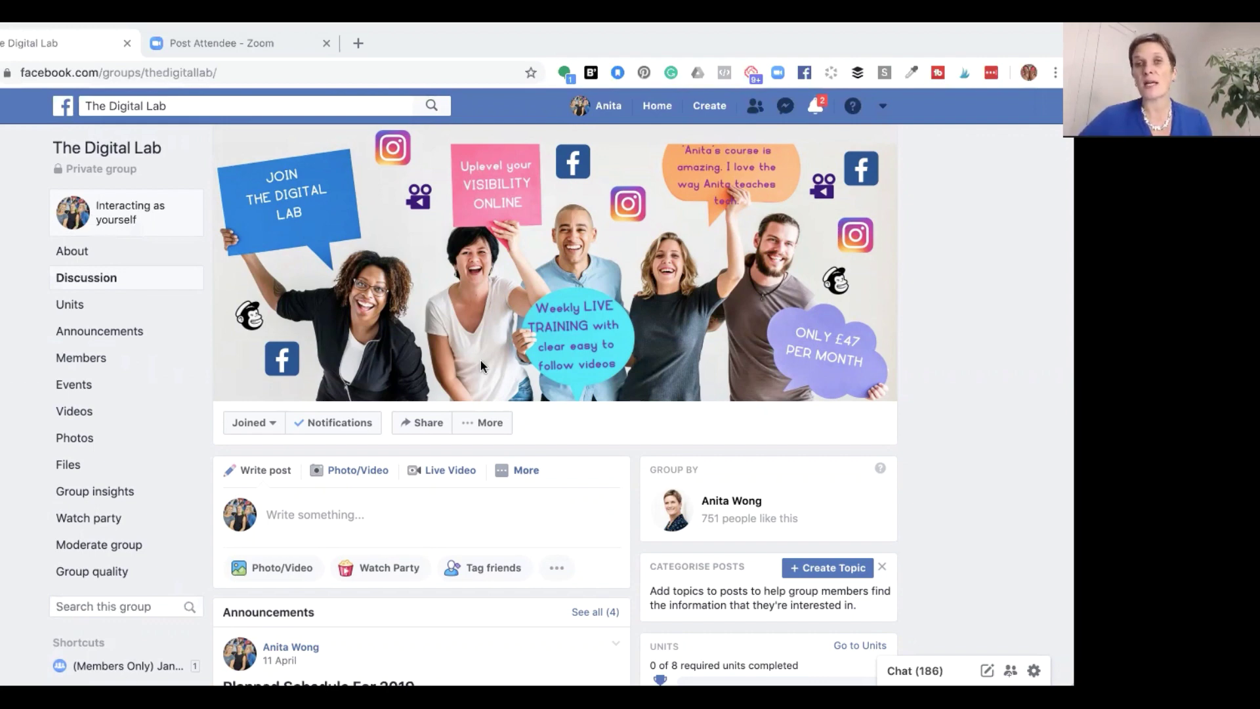
- Tick Post topics in The Digital Lab's group settings, save, and return to Discussion
{"action": "left_click", "coordinate": [484, 424]}
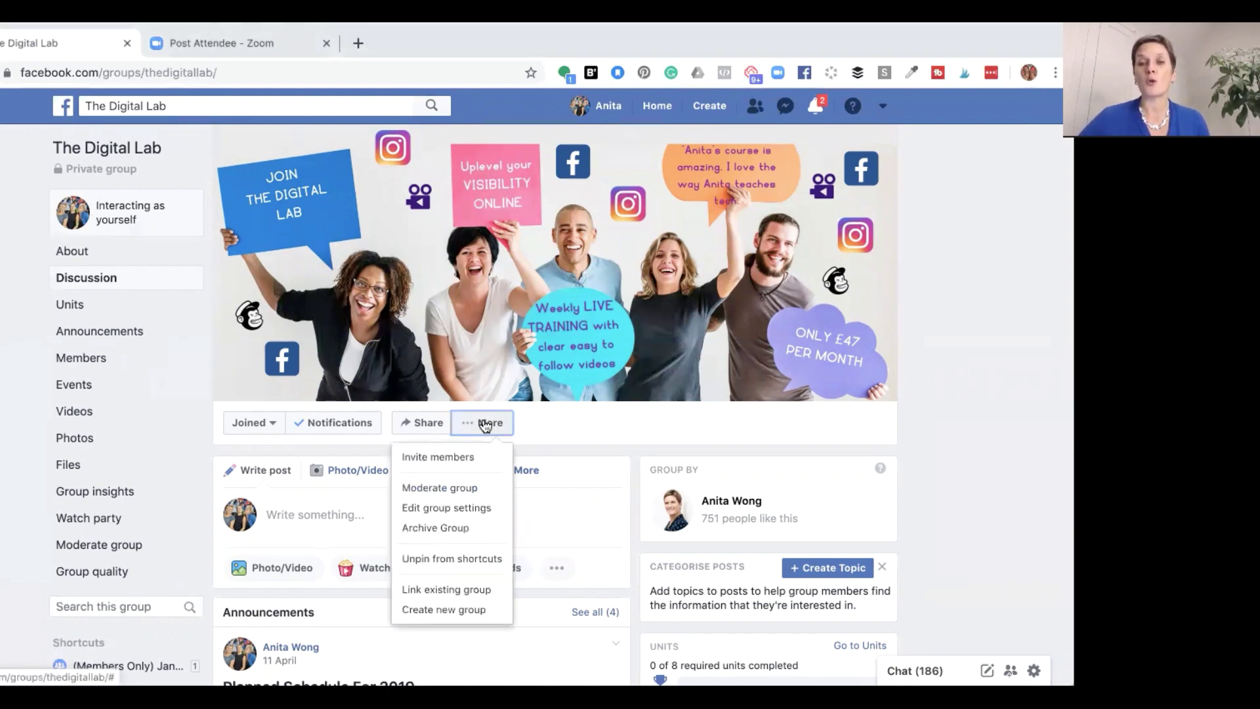
{"action": "left_click", "coordinate": [466, 512]}
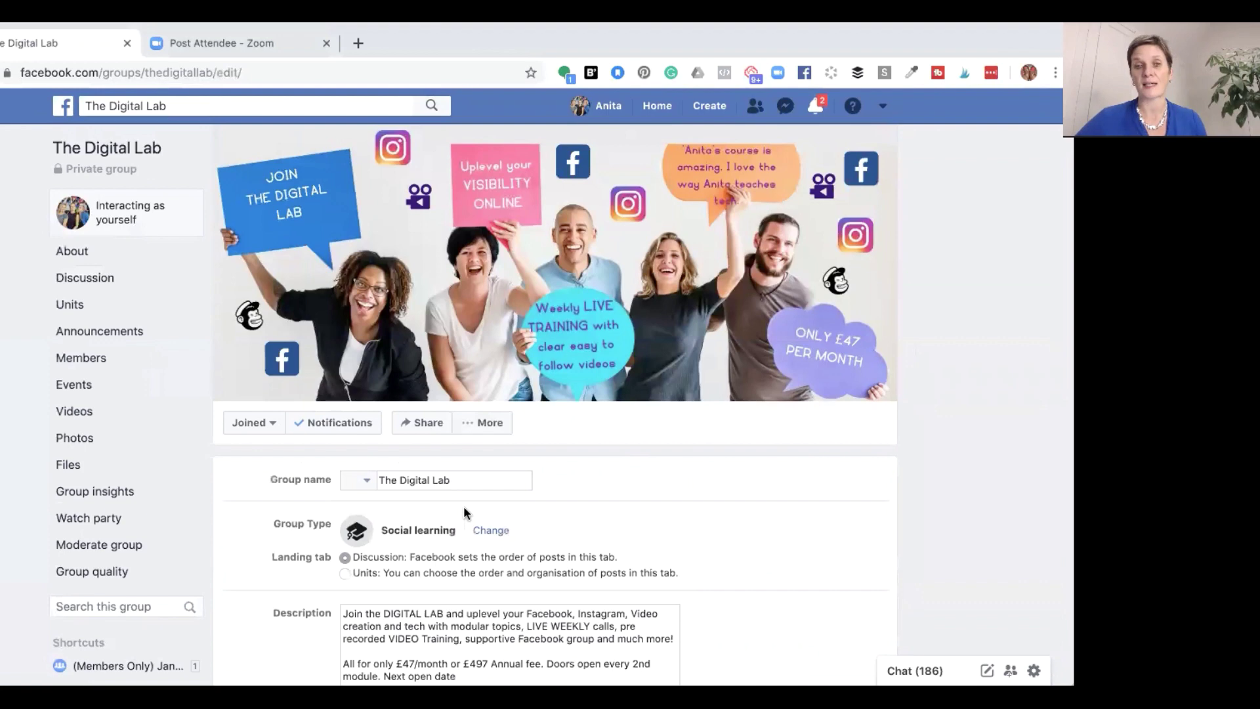
{"action": "scroll", "coordinate": [464, 509], "scroll_direction": "down", "scroll_amount": 12}
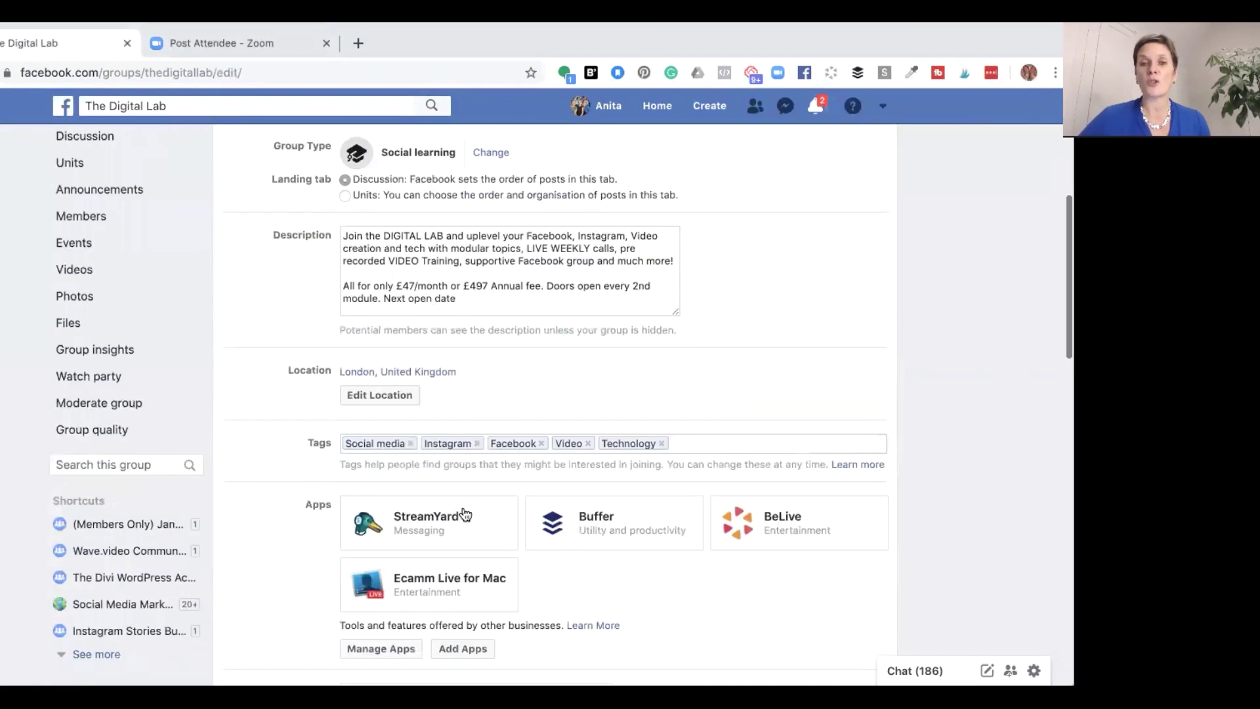
{"action": "scroll", "coordinate": [465, 513], "scroll_direction": "down", "scroll_amount": 5}
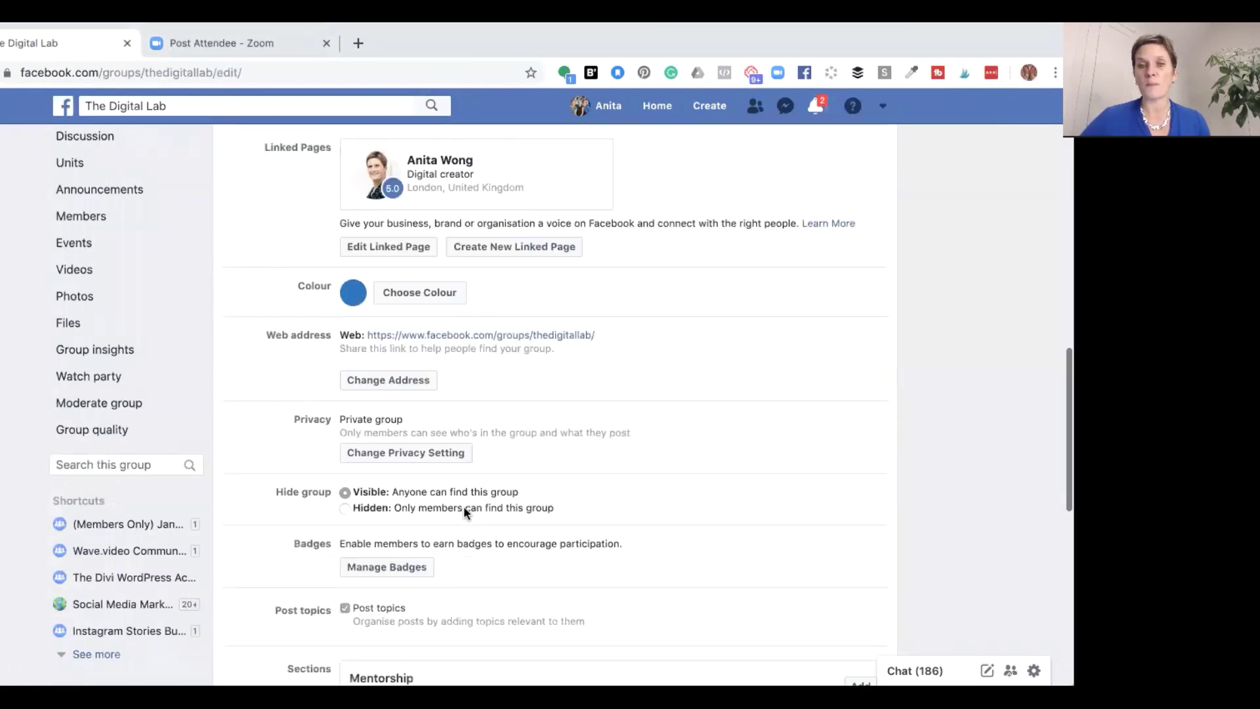
{"action": "scroll", "coordinate": [464, 509], "scroll_direction": "down", "scroll_amount": 3}
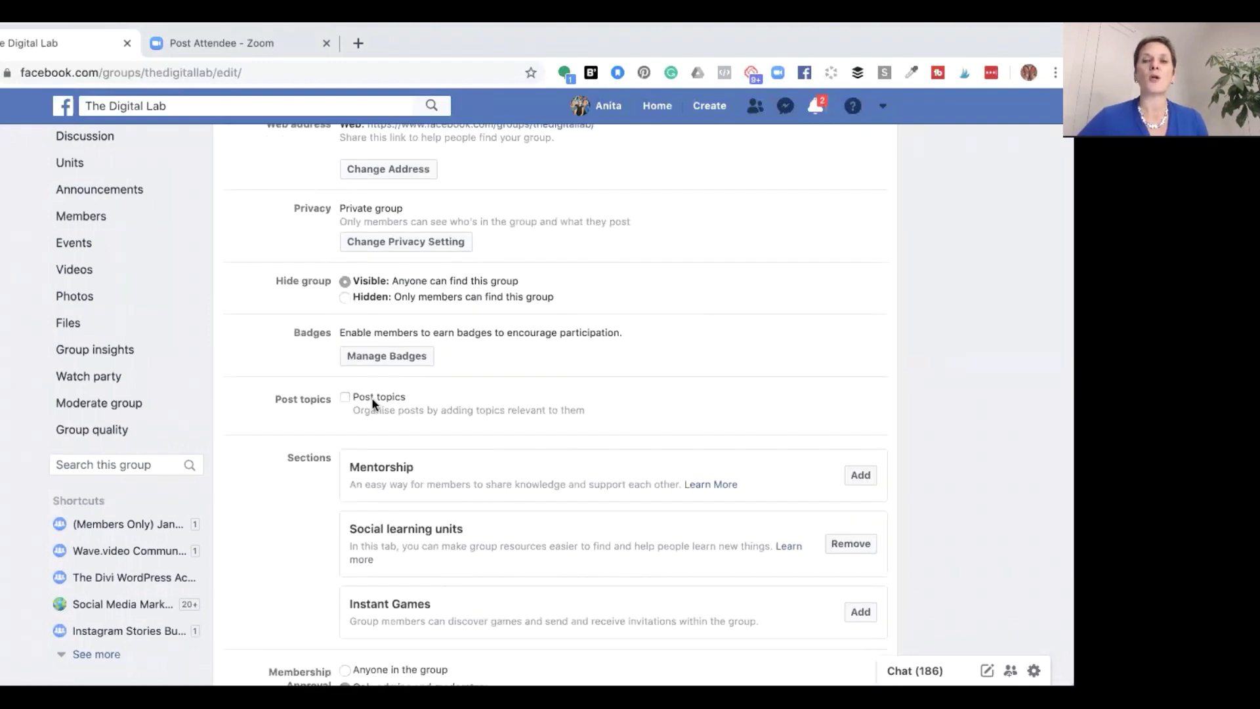
{"action": "left_click", "coordinate": [344, 398]}
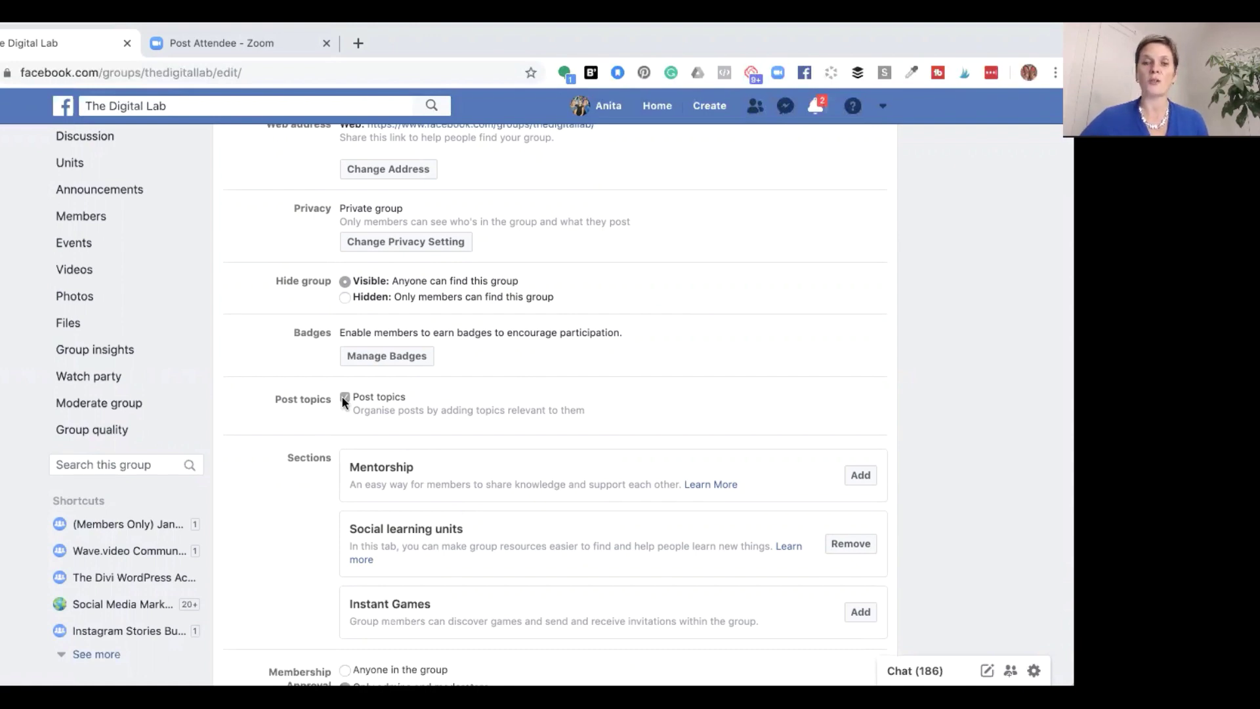
{"action": "scroll", "coordinate": [342, 396], "scroll_direction": "down", "scroll_amount": 6}
{"action": "left_click", "coordinate": [360, 643]}
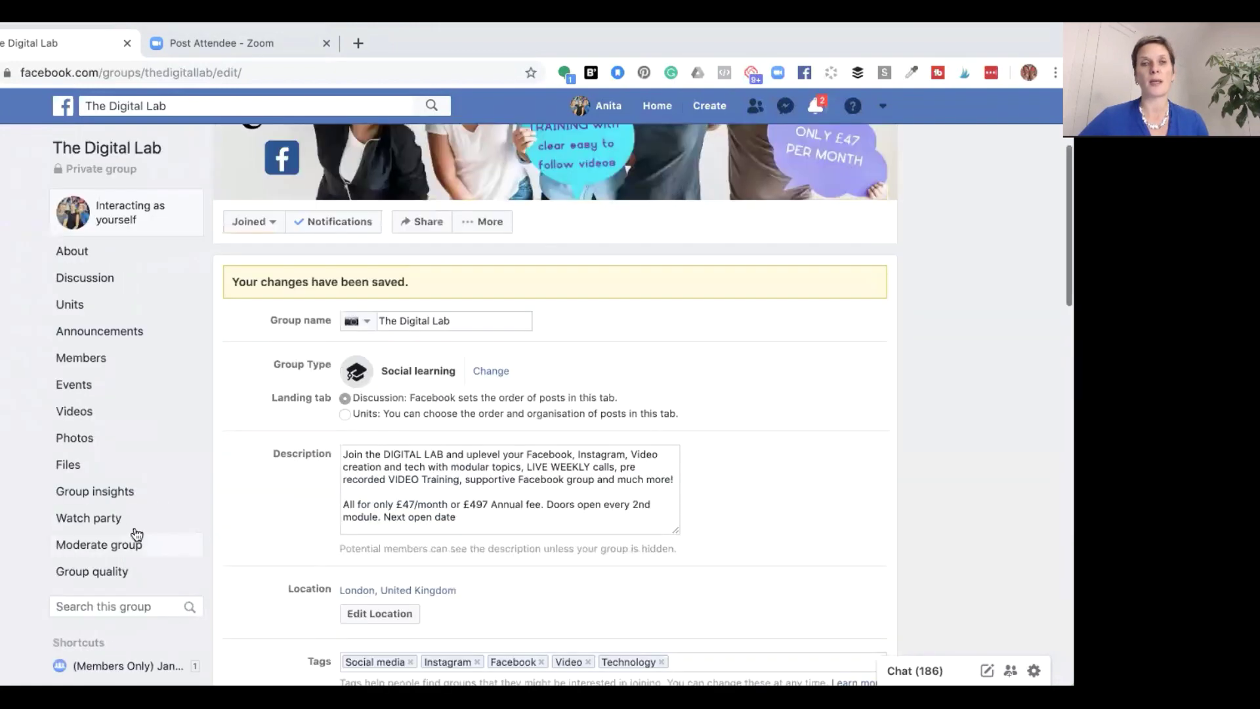
{"action": "left_click", "coordinate": [76, 279]}
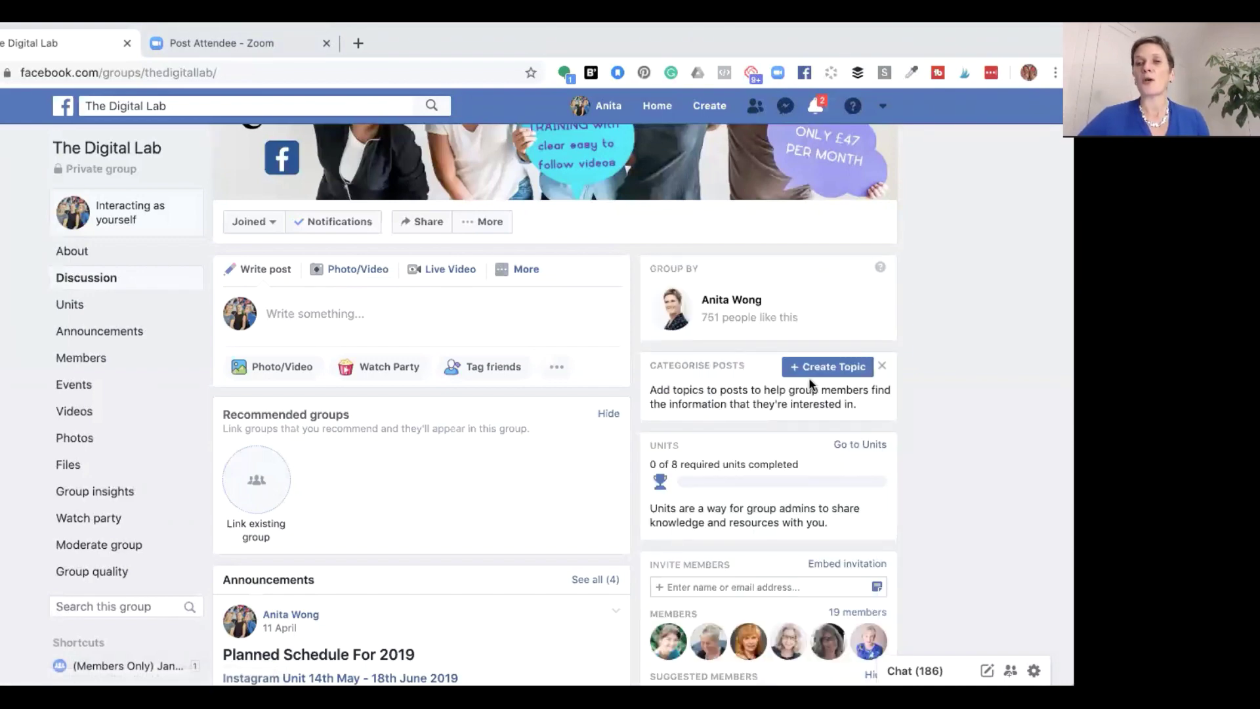
- Create the Facebook Business Page post topic
{"action": "scroll", "coordinate": [814, 368], "scroll_direction": "down", "scroll_amount": 1}
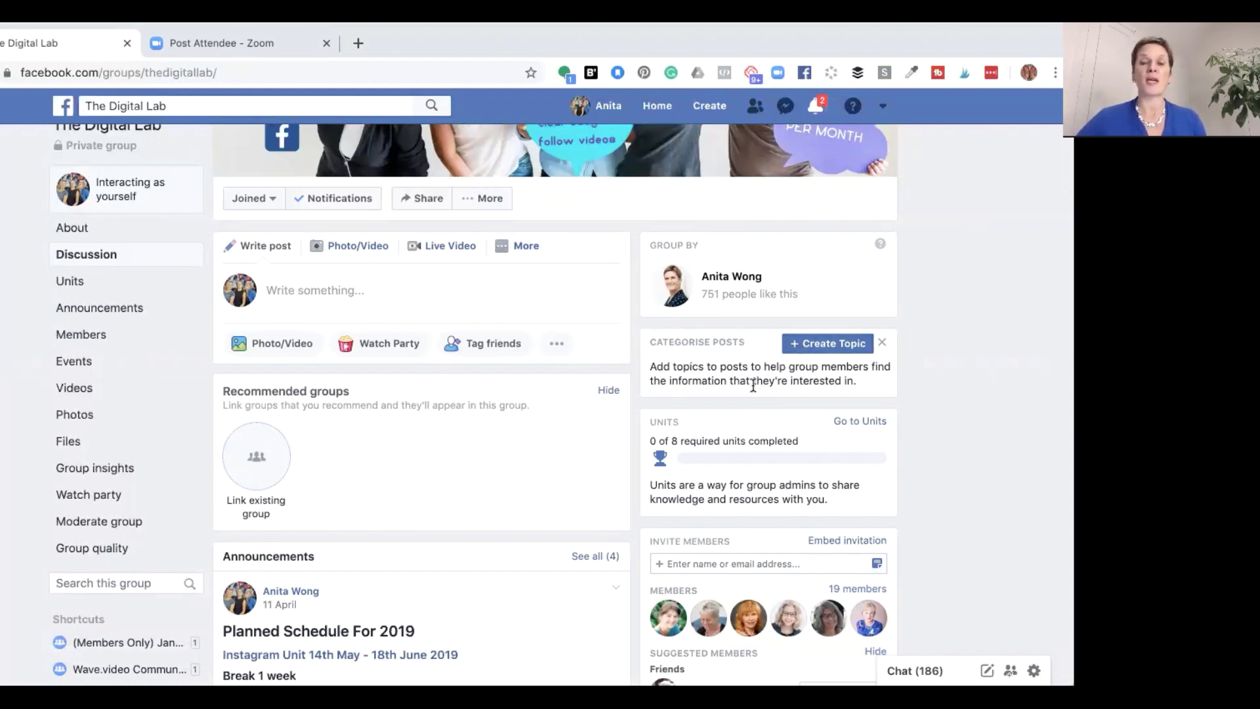
{"action": "left_click", "coordinate": [823, 348]}
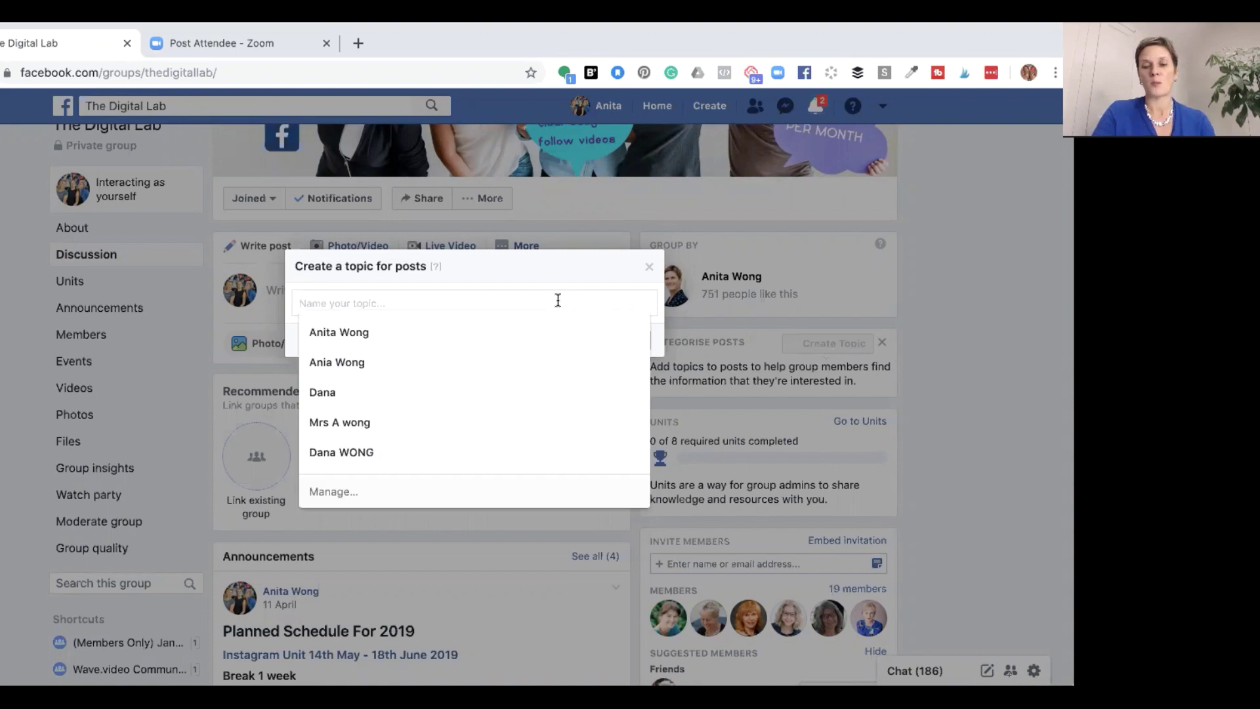
{"action": "type", "text": "Facebook Business Page"}
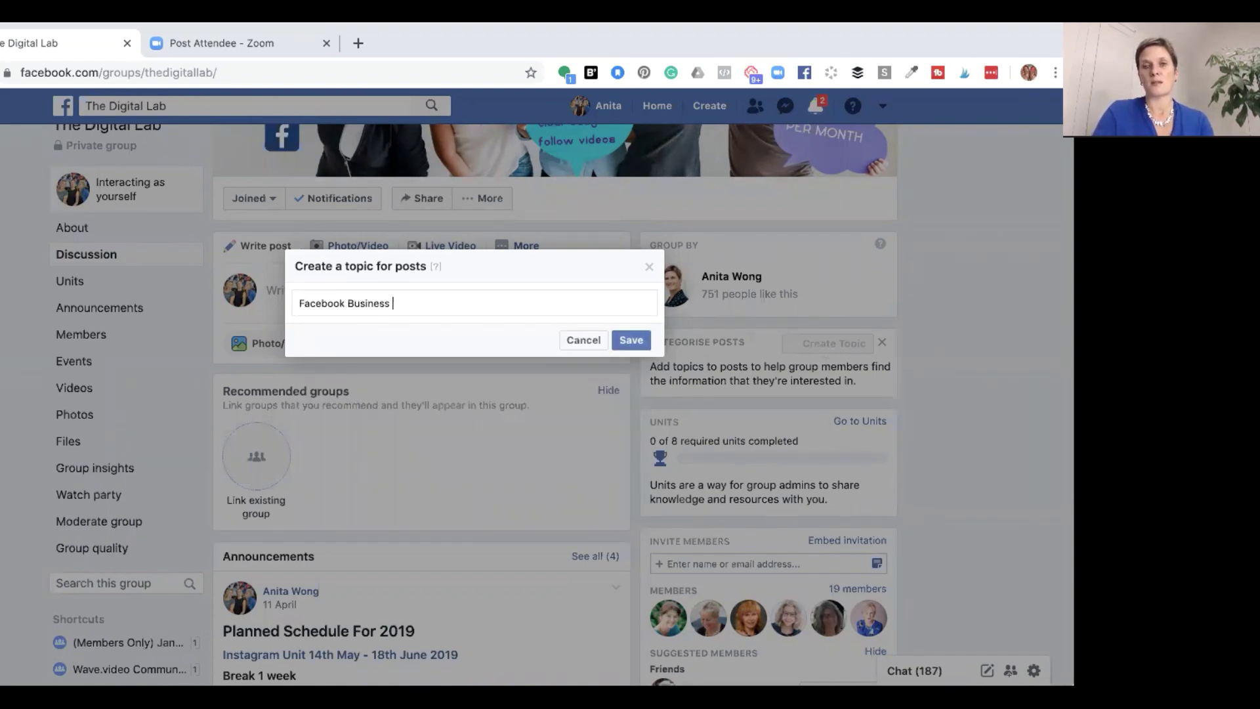
{"action": "left_click", "coordinate": [629, 341]}
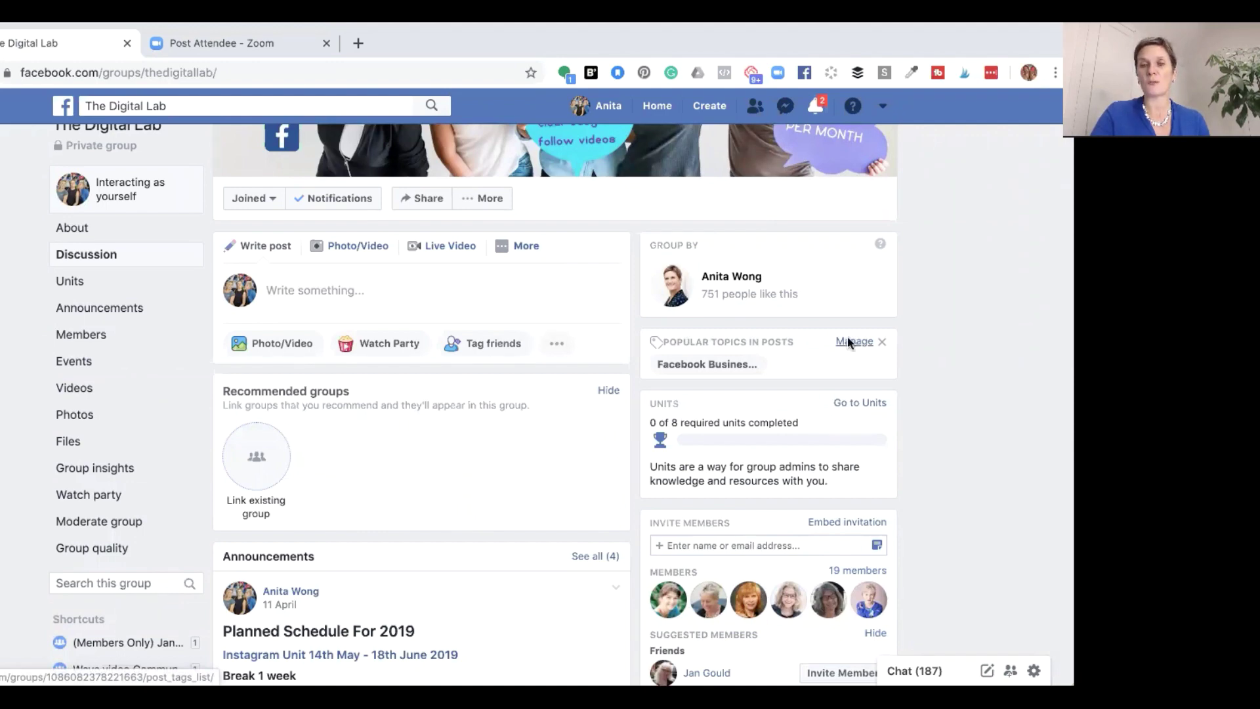
- Add an Instagram Account post topic from the topics list
{"action": "left_click", "coordinate": [848, 338]}
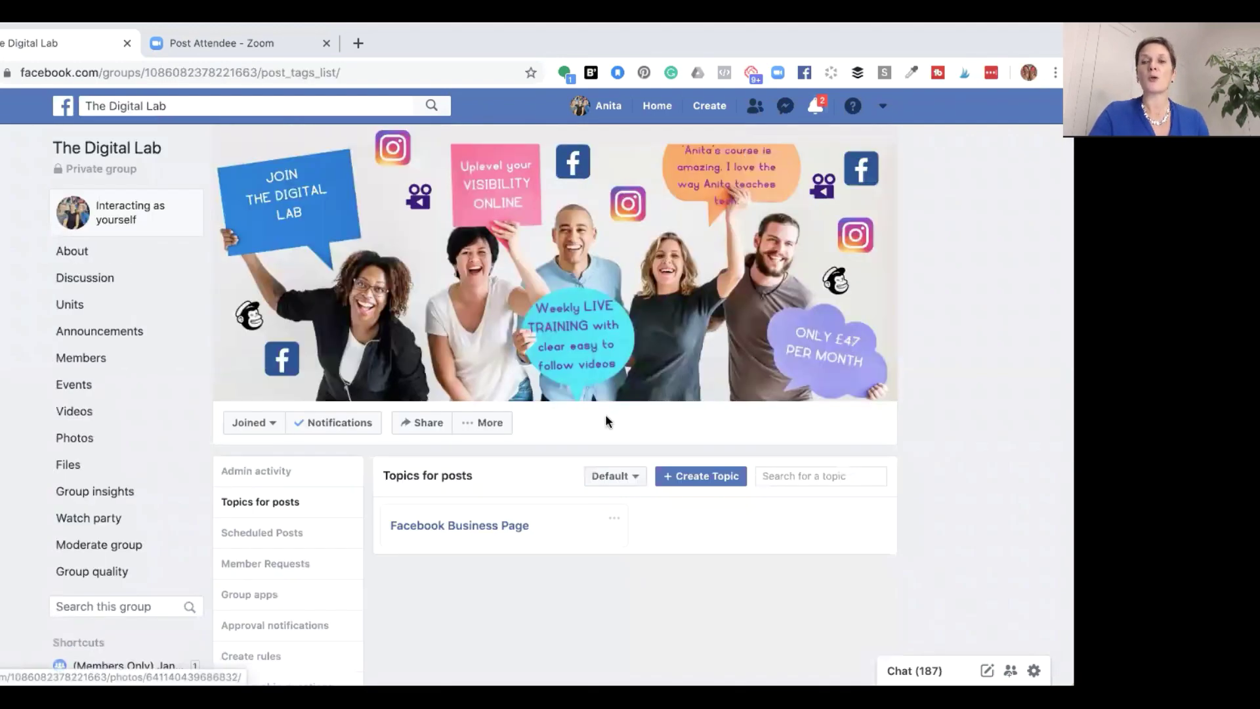
{"action": "scroll", "coordinate": [605, 422], "scroll_direction": "down", "scroll_amount": 3}
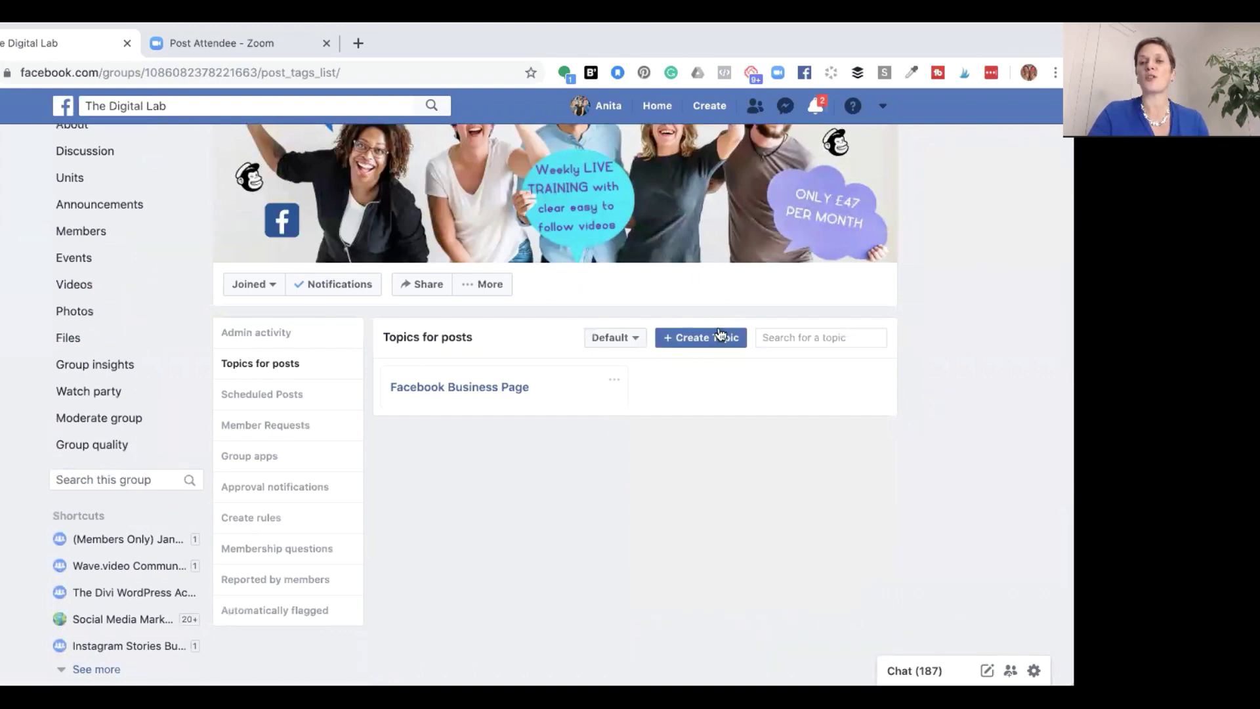
{"action": "left_click", "coordinate": [709, 337]}
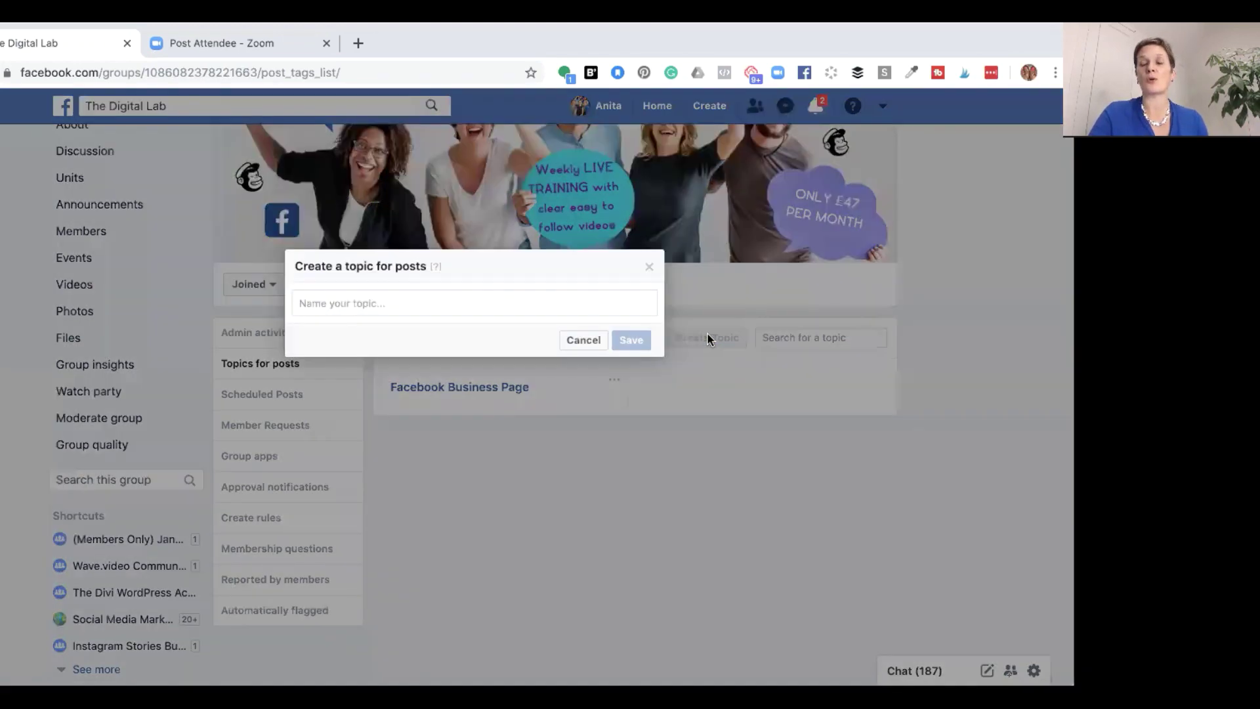
{"action": "left_click", "coordinate": [447, 297]}
{"action": "type", "text": "Instagram Acco"}
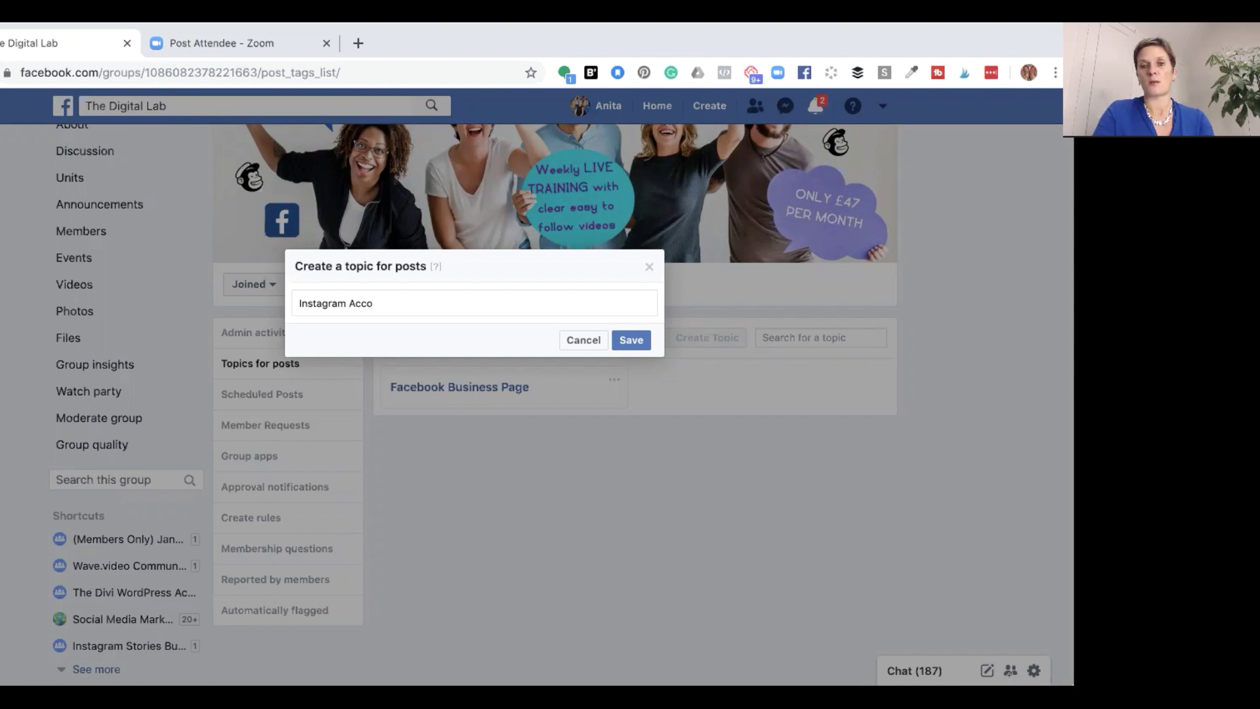
{"action": "left_click", "coordinate": [632, 340]}
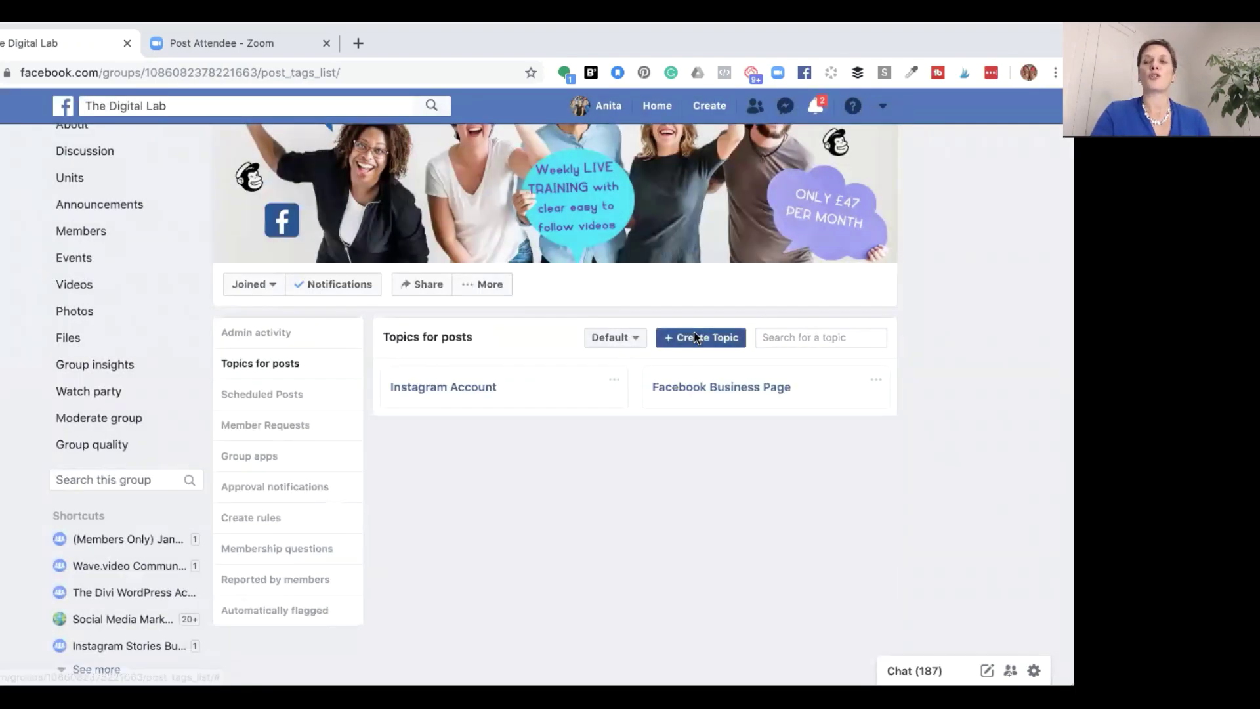
- Add the Instagram Stories and Instagram TV IGTV post topics
{"action": "left_click", "coordinate": [697, 338]}
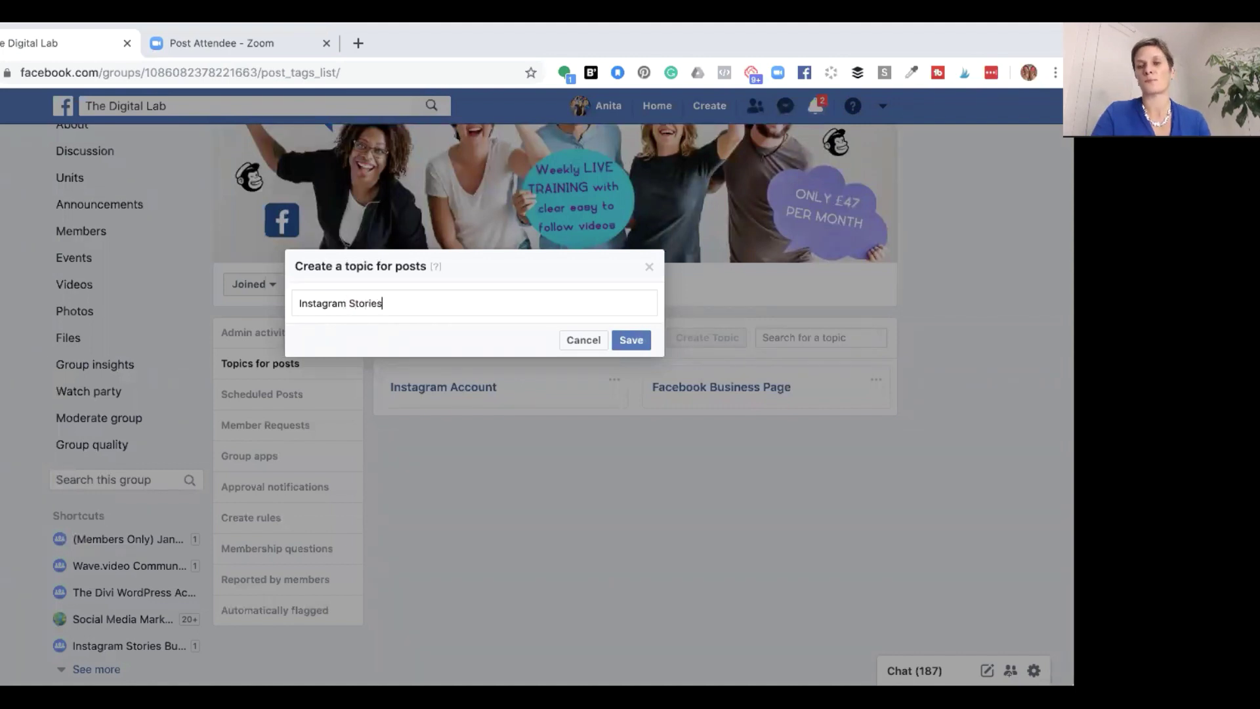
{"action": "left_click", "coordinate": [628, 340]}
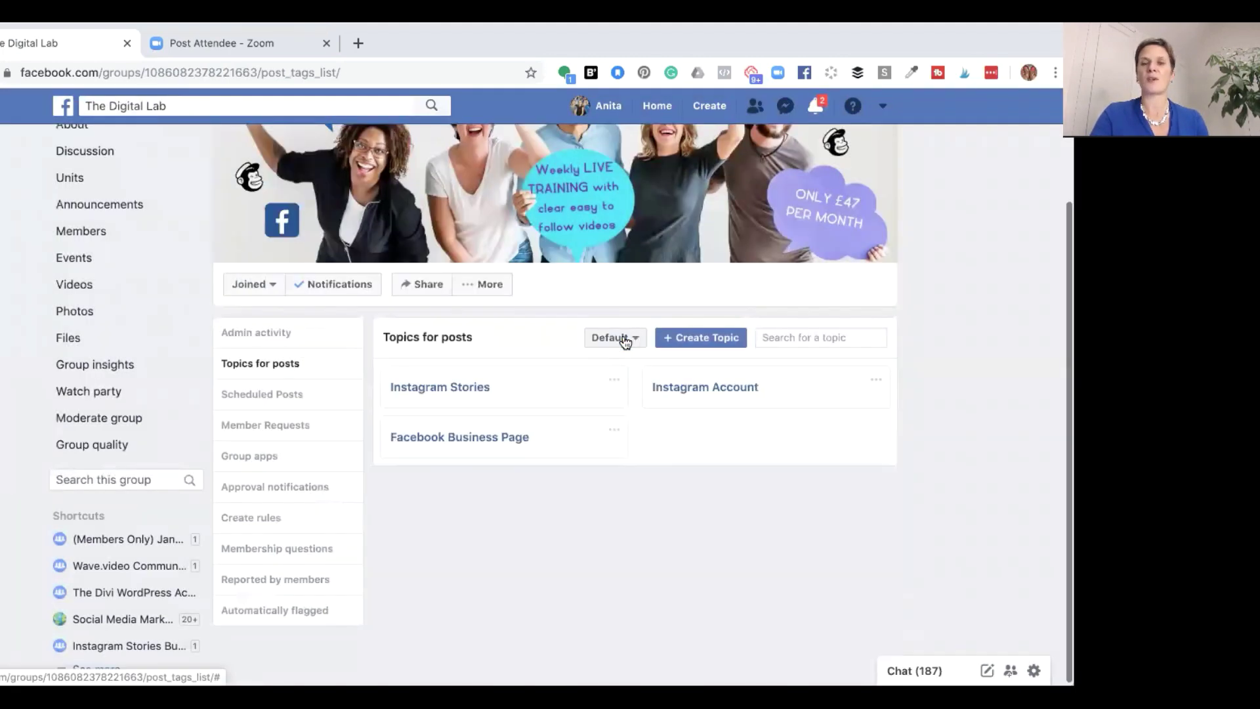
{"action": "left_click", "coordinate": [707, 342]}
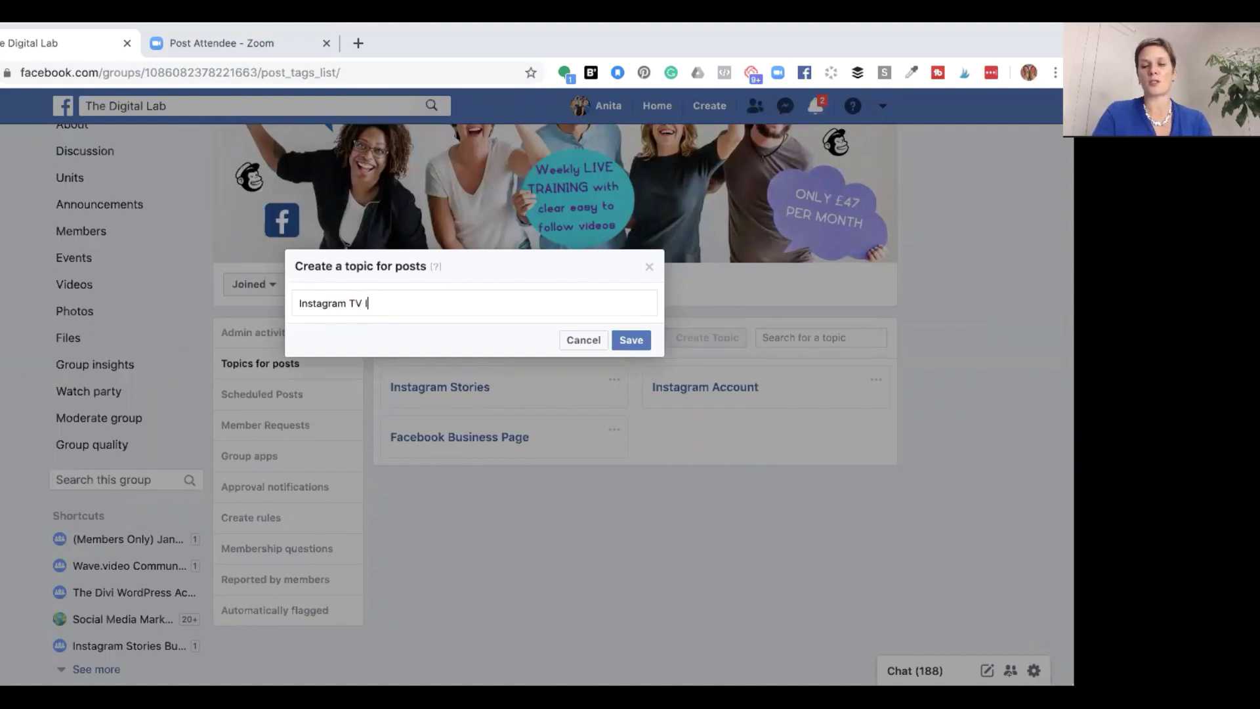
{"action": "left_click", "coordinate": [632, 340]}
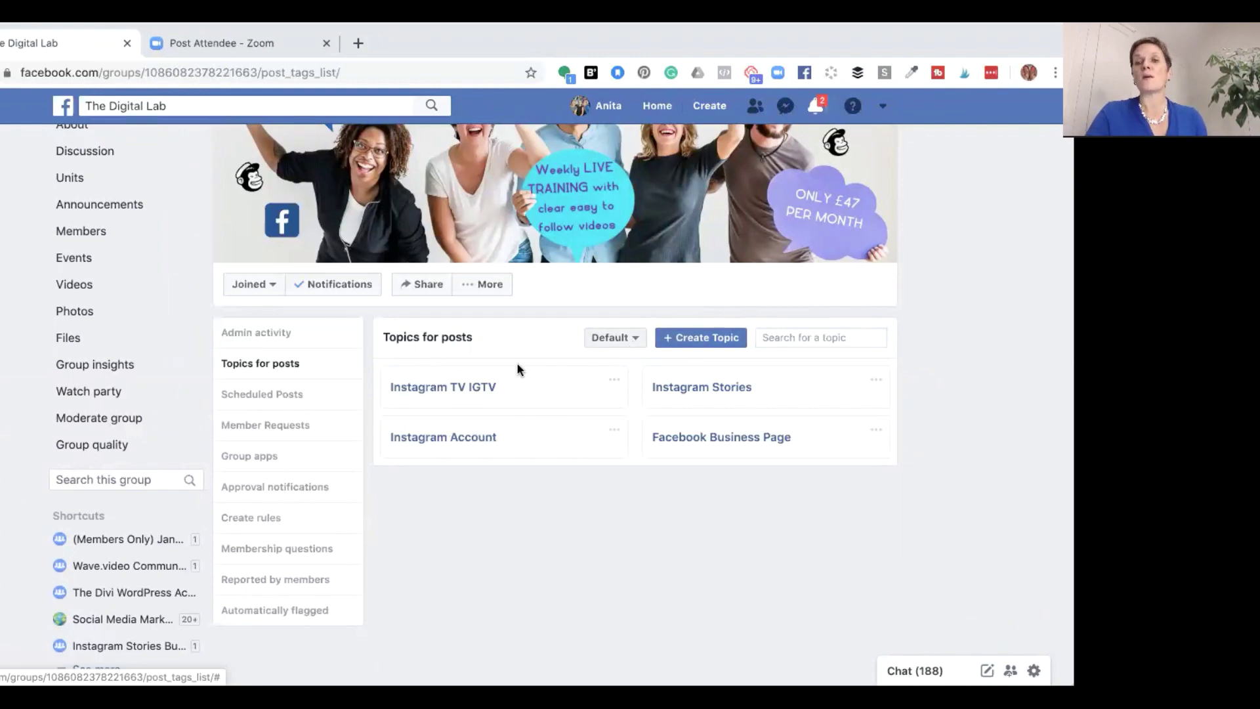
- Go back to the Discussion feed and bring up the Lumen5 link post's options
{"action": "left_click", "coordinate": [72, 159]}
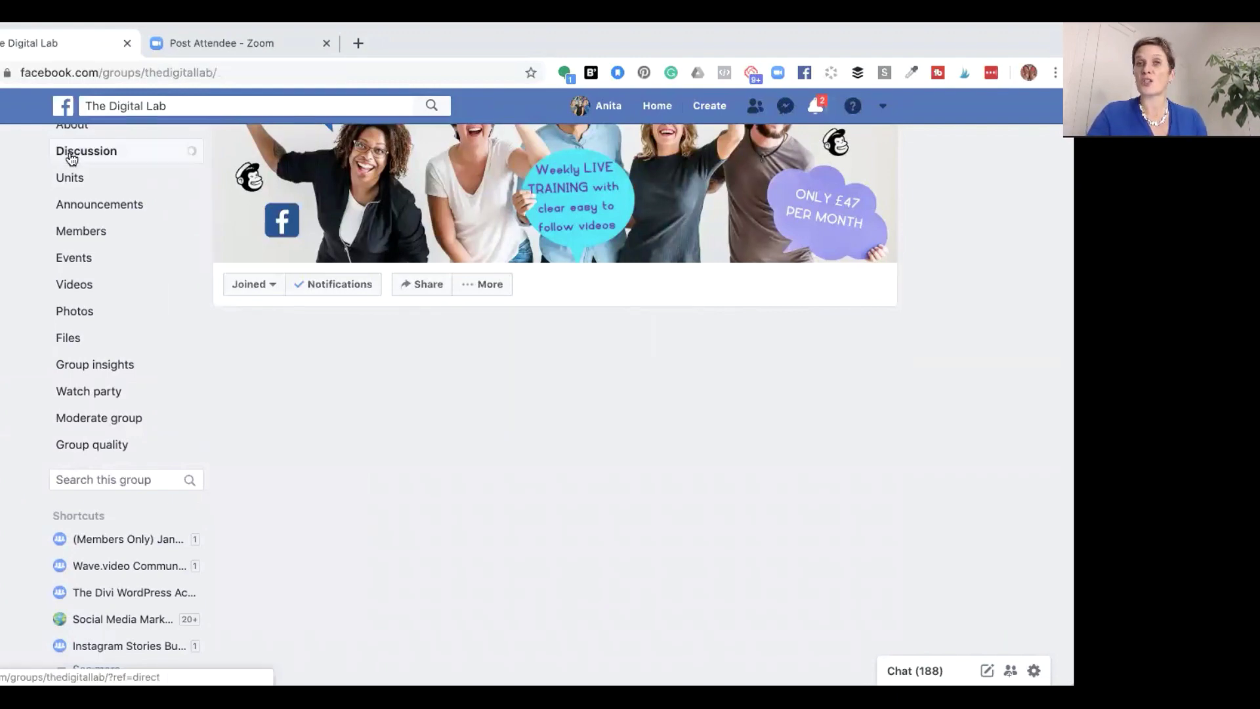
{"action": "scroll", "coordinate": [447, 468], "scroll_direction": "down", "scroll_amount": 6}
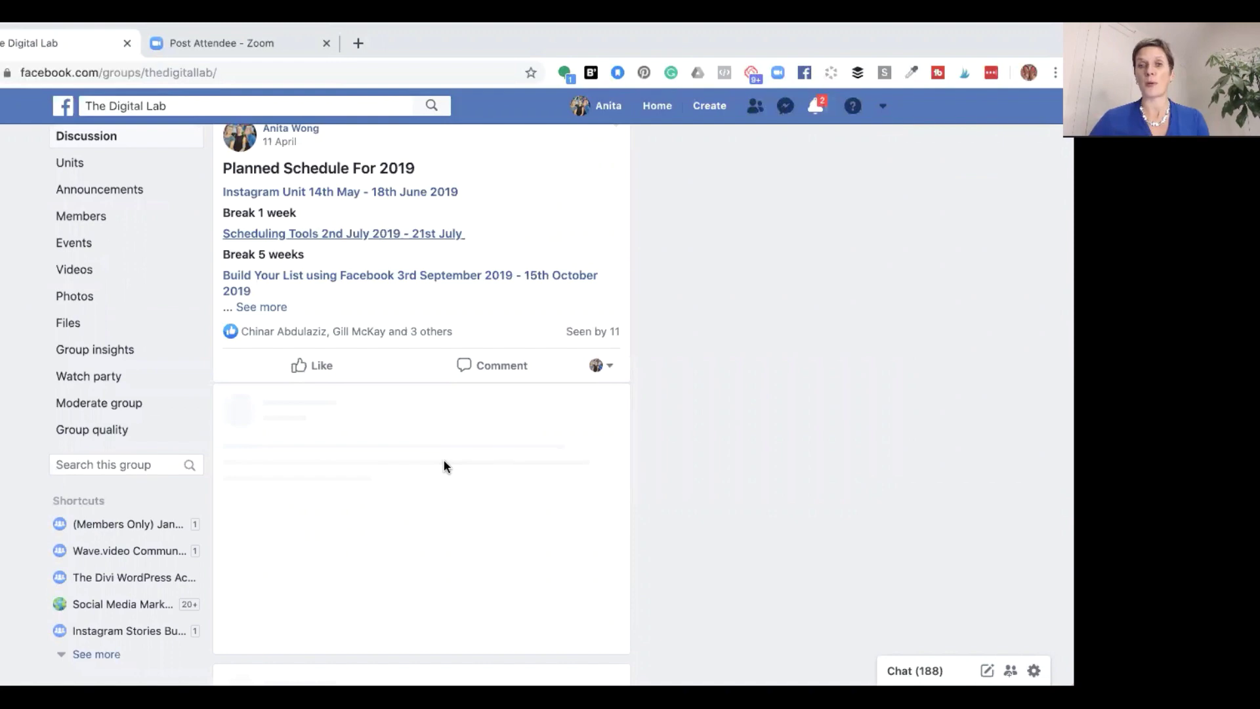
{"action": "scroll", "coordinate": [444, 466], "scroll_direction": "down", "scroll_amount": 3}
{"action": "scroll", "coordinate": [444, 466], "scroll_direction": "down", "scroll_amount": 1}
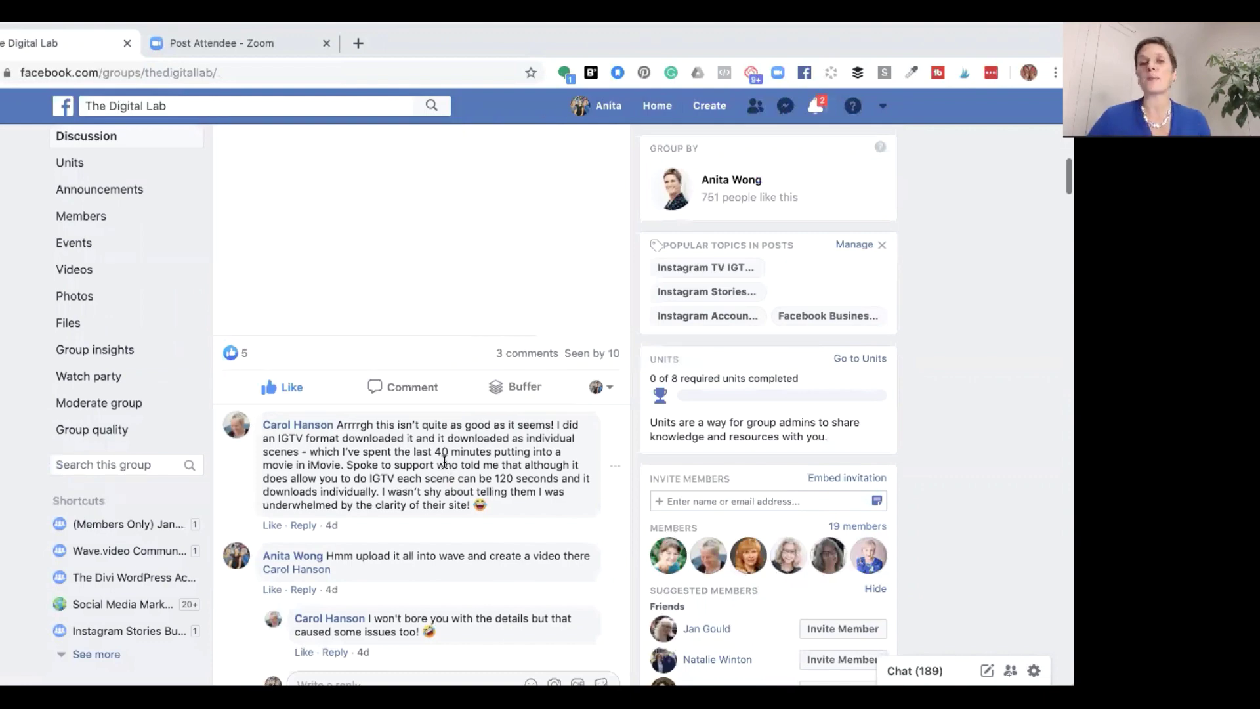
{"action": "scroll", "coordinate": [445, 462], "scroll_direction": "up", "scroll_amount": 6}
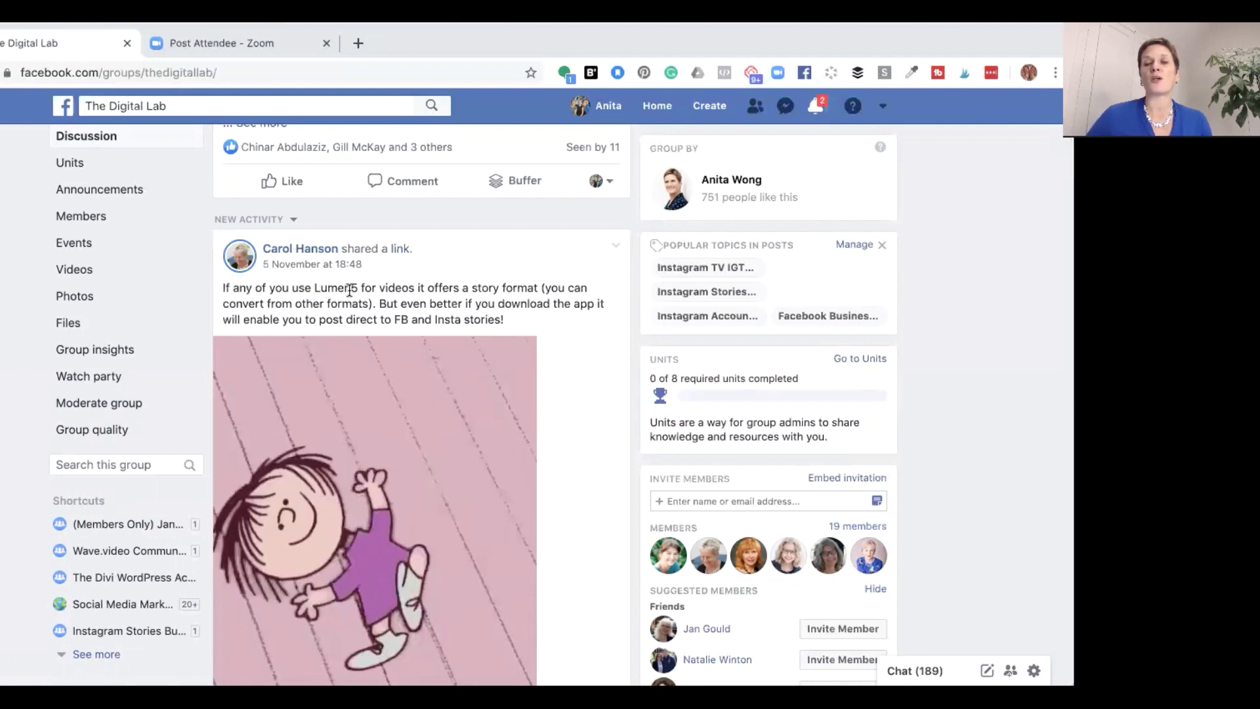
{"action": "left_click", "coordinate": [618, 251]}
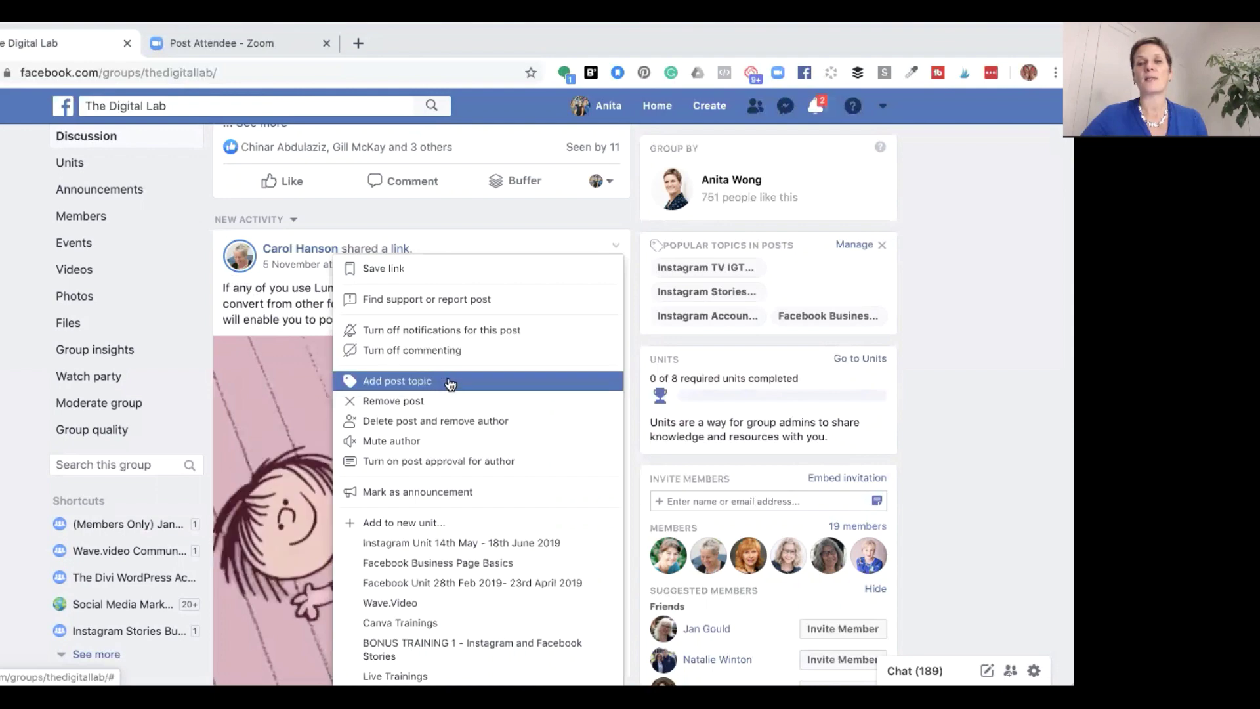
- Create a new Video Marketing topic and save it on the Lumen5 link post
{"action": "left_click", "coordinate": [406, 383]}
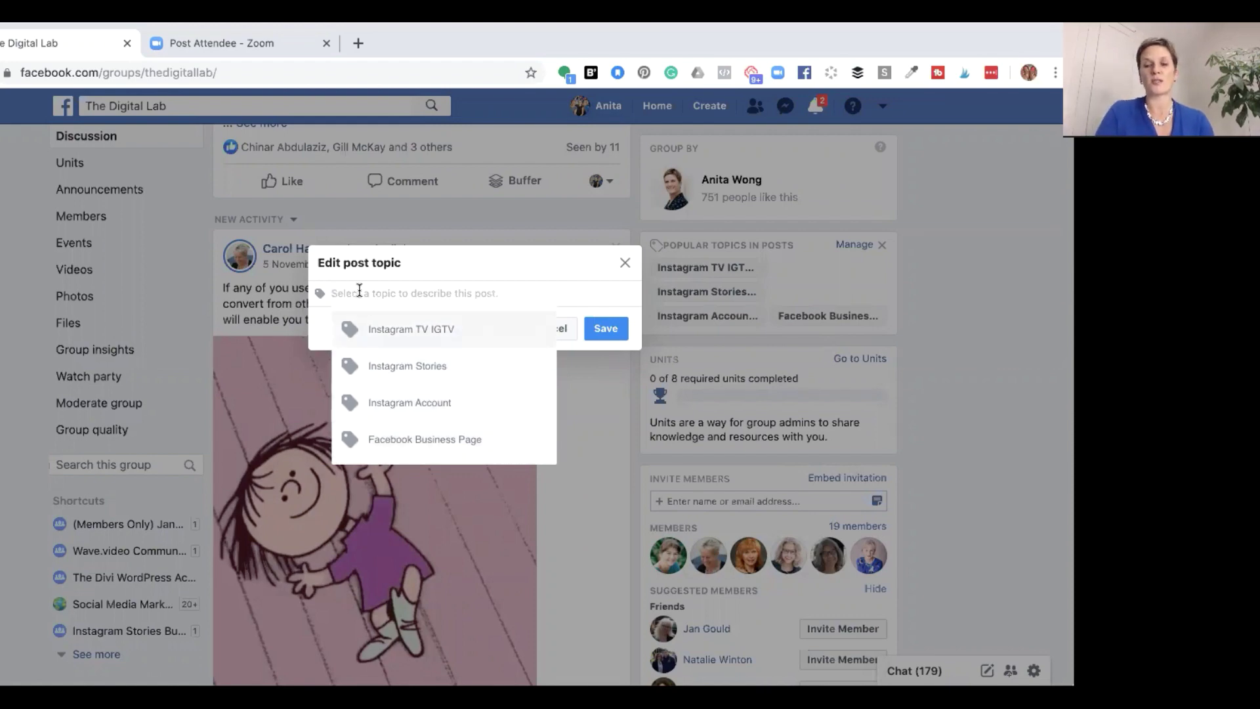
{"action": "type", "text": "Video Marketing"}
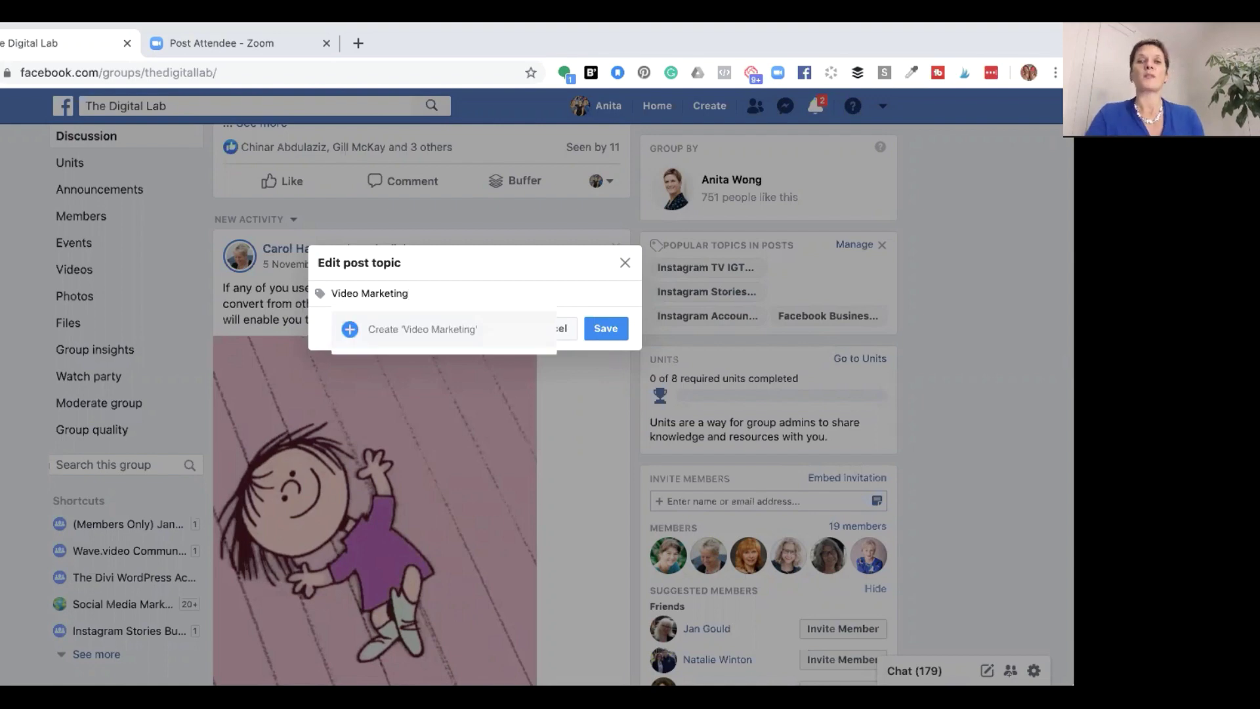
{"action": "left_click", "coordinate": [434, 336]}
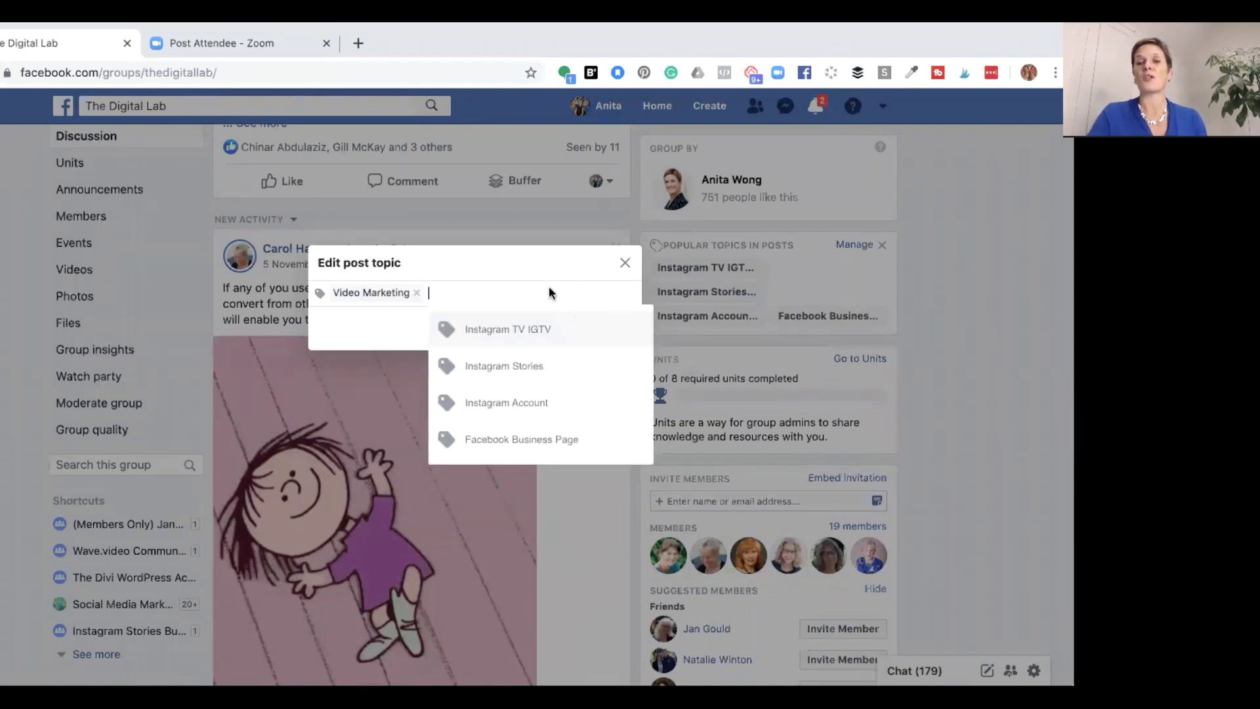
{"action": "left_click", "coordinate": [535, 264]}
{"action": "left_click", "coordinate": [604, 326]}
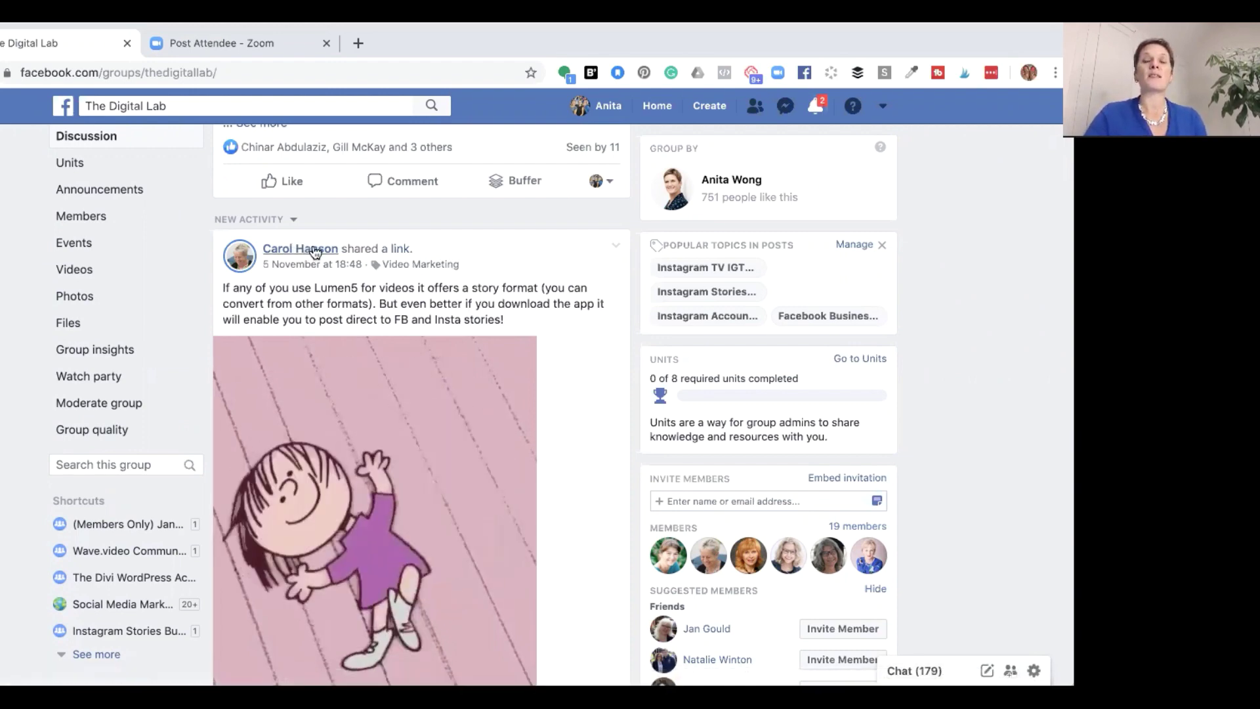
{"action": "mouse_move", "coordinate": [296, 249]}
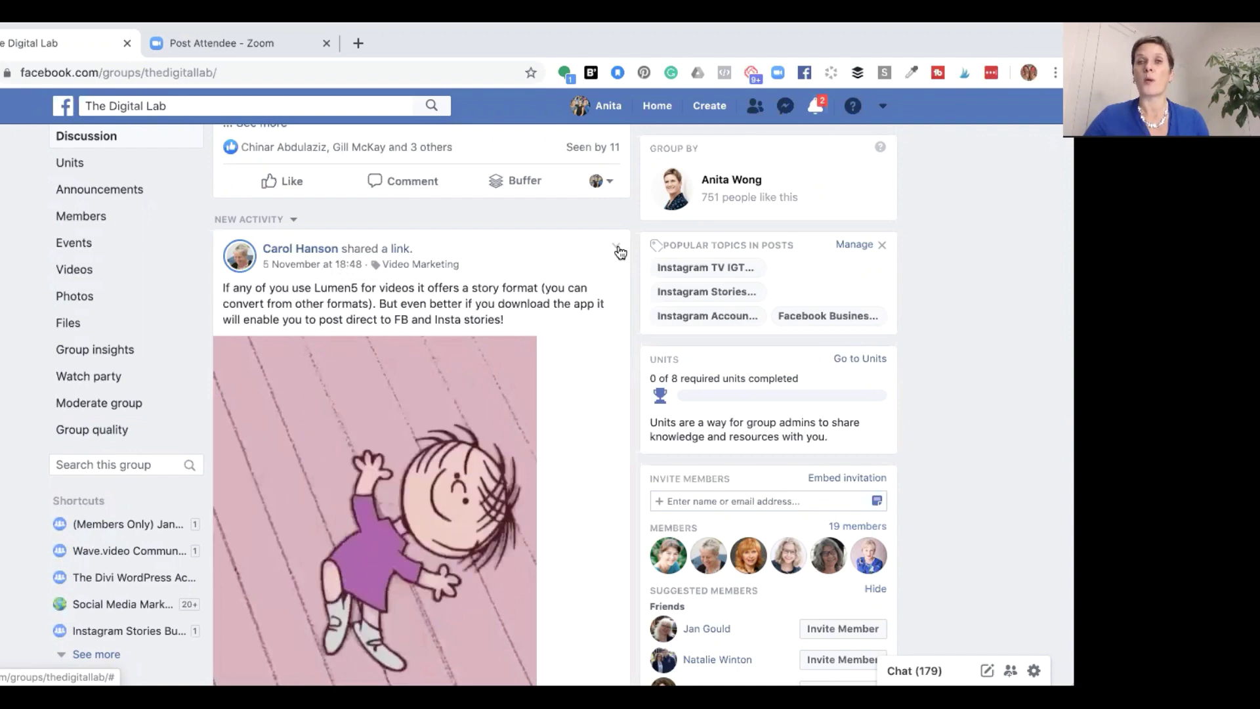
- Give the older live video post the Instagram Stories topic and reload the feed
{"action": "scroll", "coordinate": [402, 353], "scroll_direction": "down", "scroll_amount": 10}
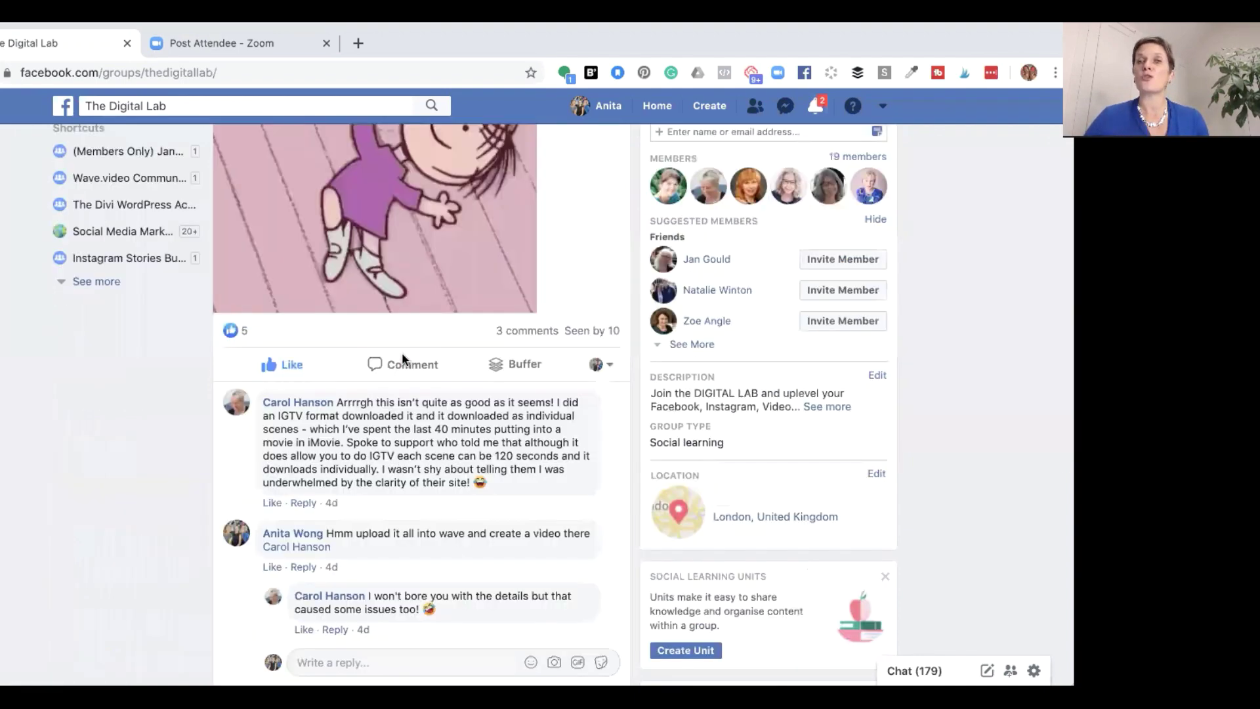
{"action": "scroll", "coordinate": [402, 355], "scroll_direction": "down", "scroll_amount": 5}
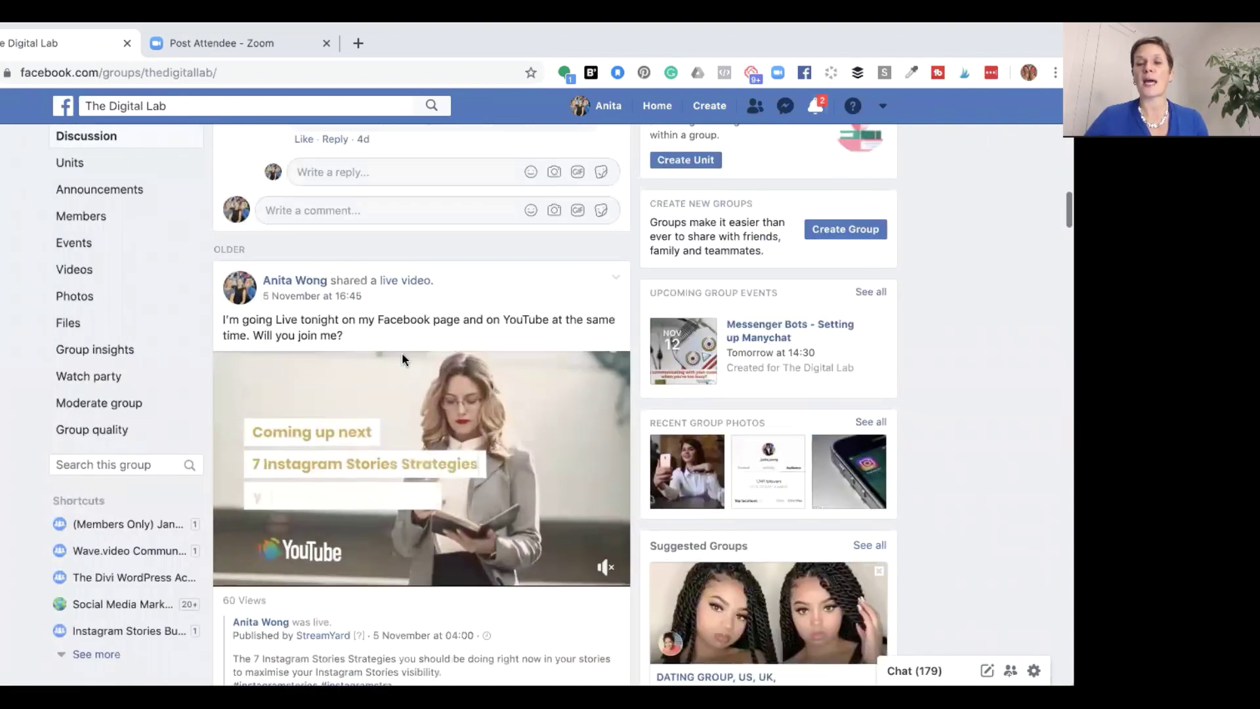
{"action": "scroll", "coordinate": [401, 353], "scroll_direction": "down", "scroll_amount": 1}
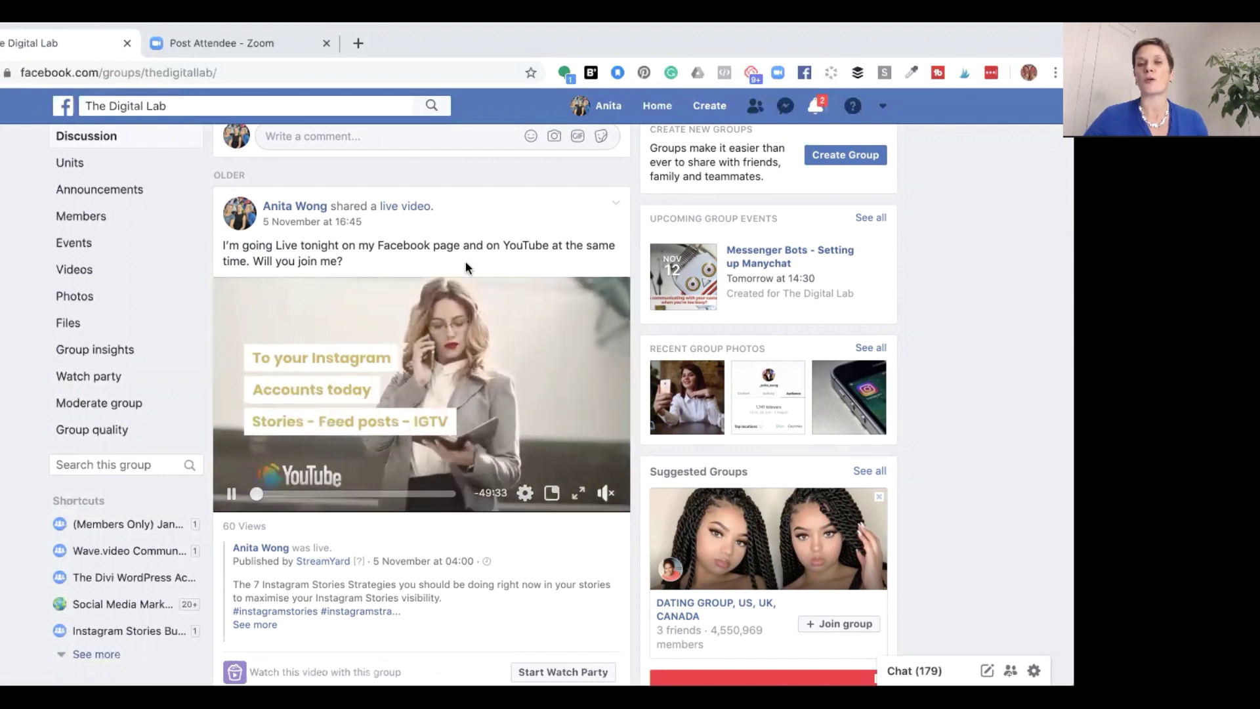
{"action": "left_click", "coordinate": [615, 205]}
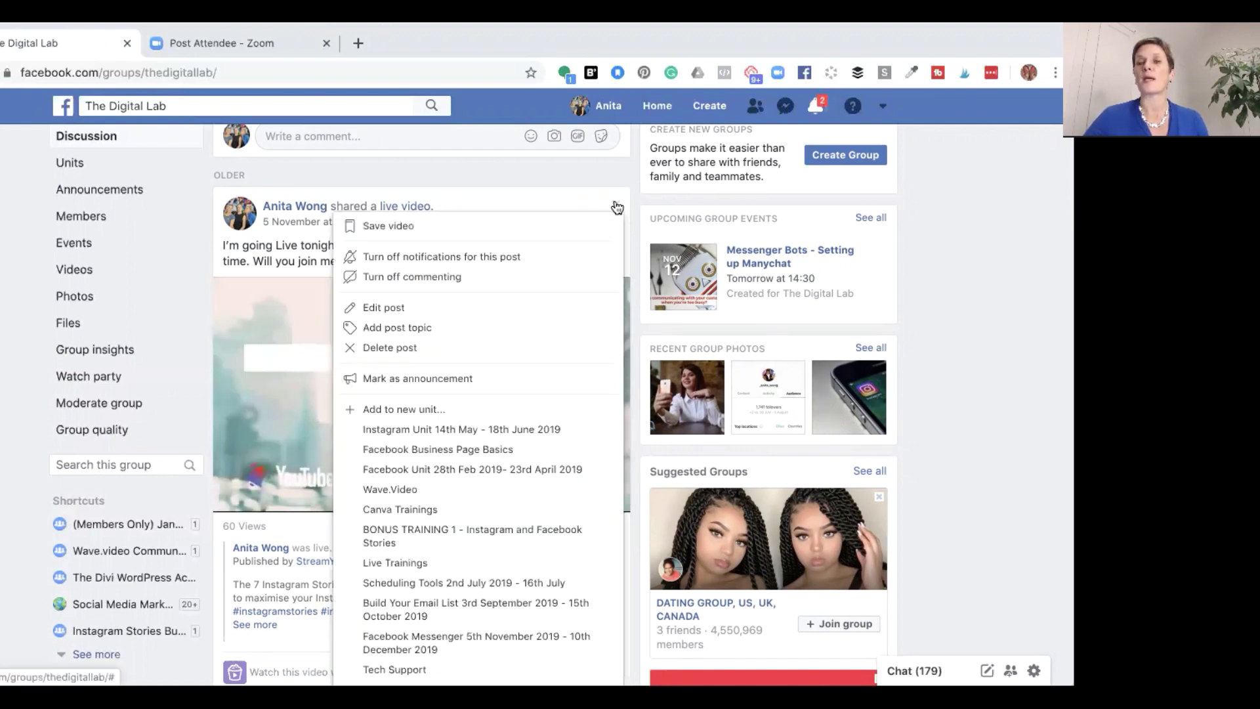
{"action": "left_click", "coordinate": [435, 326]}
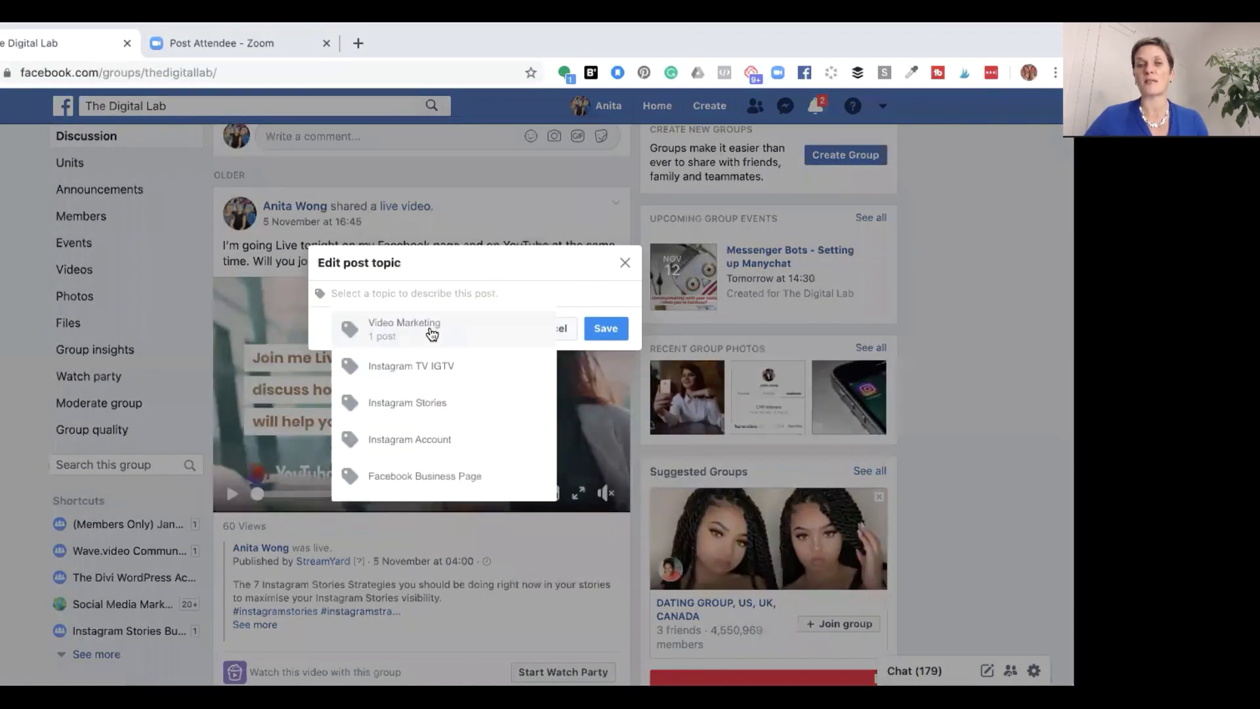
{"action": "left_click", "coordinate": [403, 406]}
{"action": "left_click", "coordinate": [604, 328]}
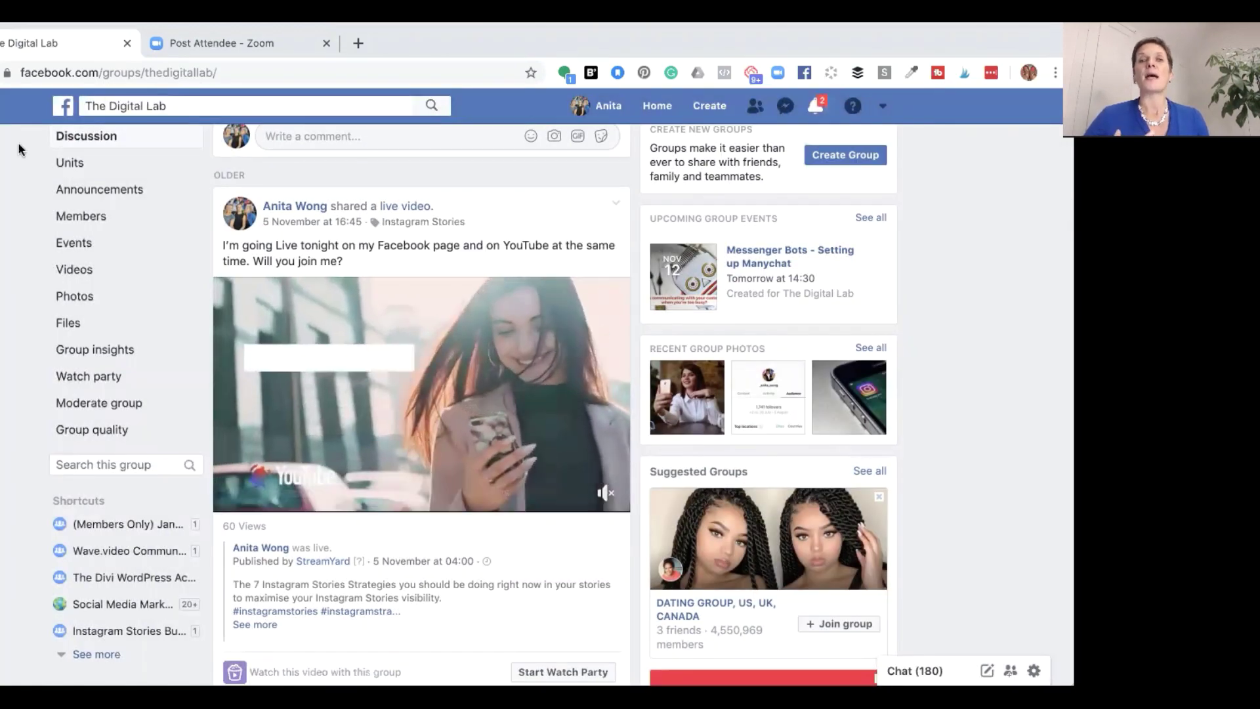
{"action": "left_click", "coordinate": [72, 144]}
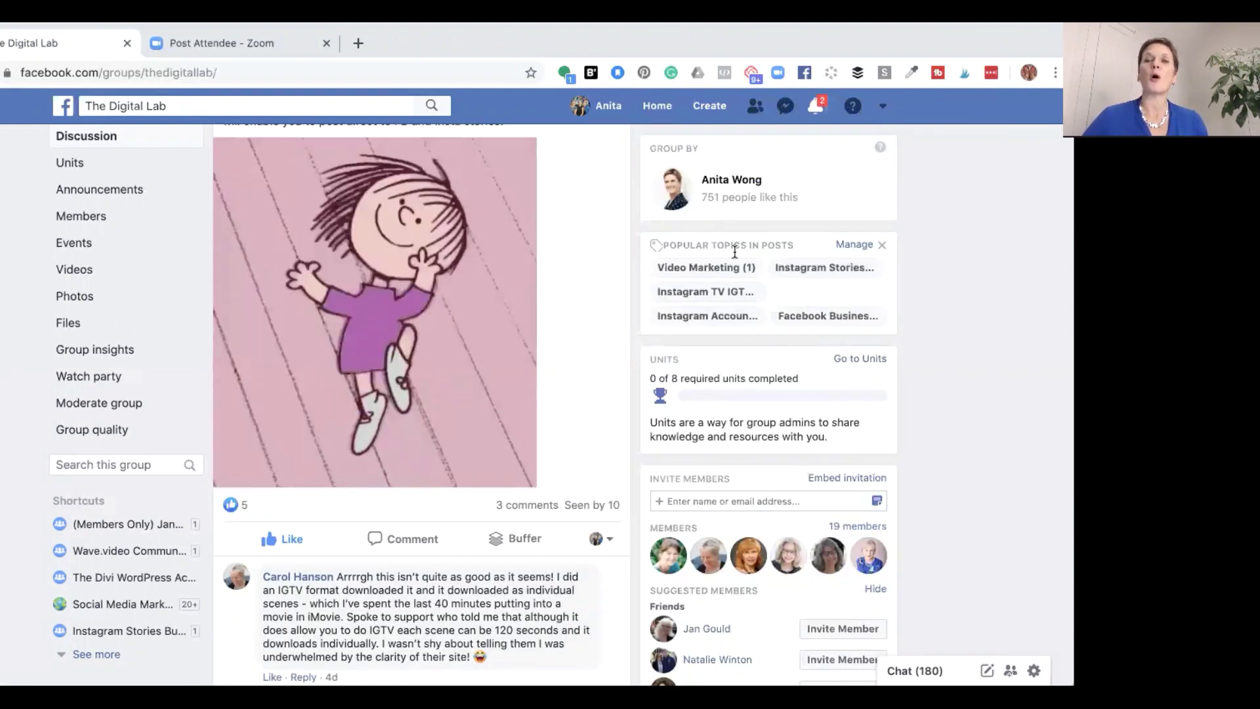
- Open the Video Marketing (1) topic feed and scroll through its single Lumen5 post
{"action": "left_click", "coordinate": [695, 268]}
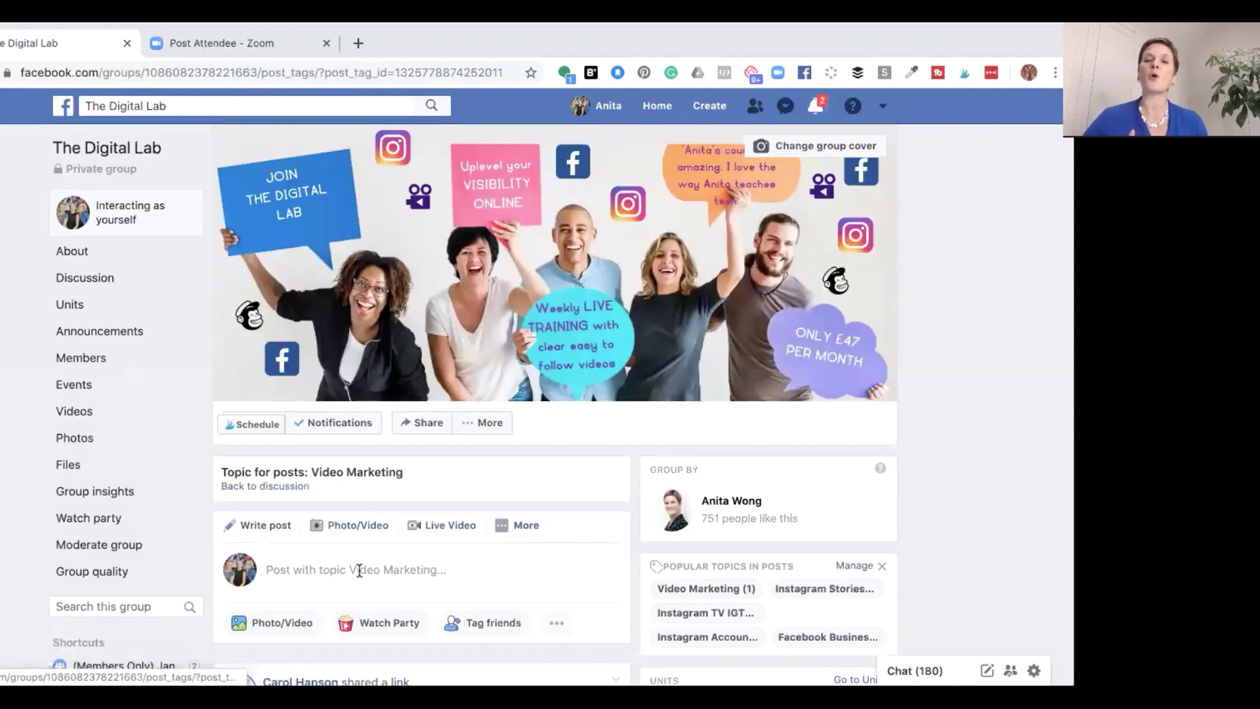
{"action": "scroll", "coordinate": [359, 570], "scroll_direction": "down", "scroll_amount": 6}
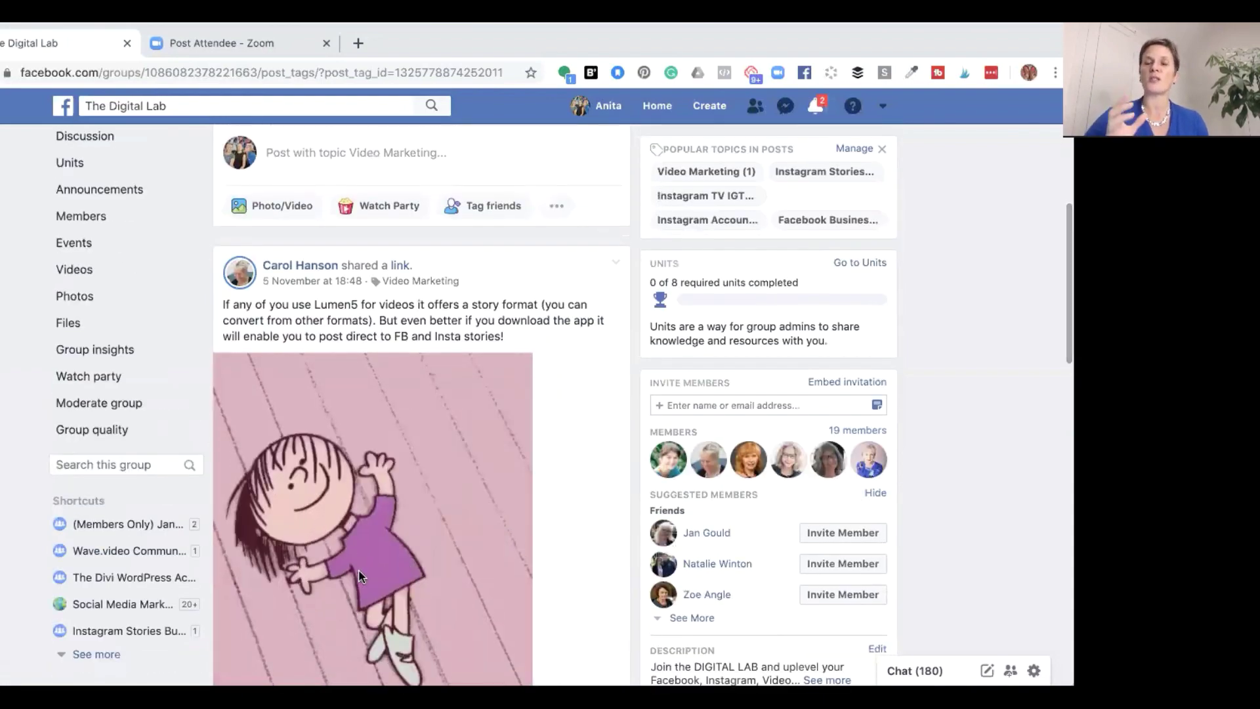
{"action": "scroll", "coordinate": [358, 576], "scroll_direction": "down", "scroll_amount": 4}
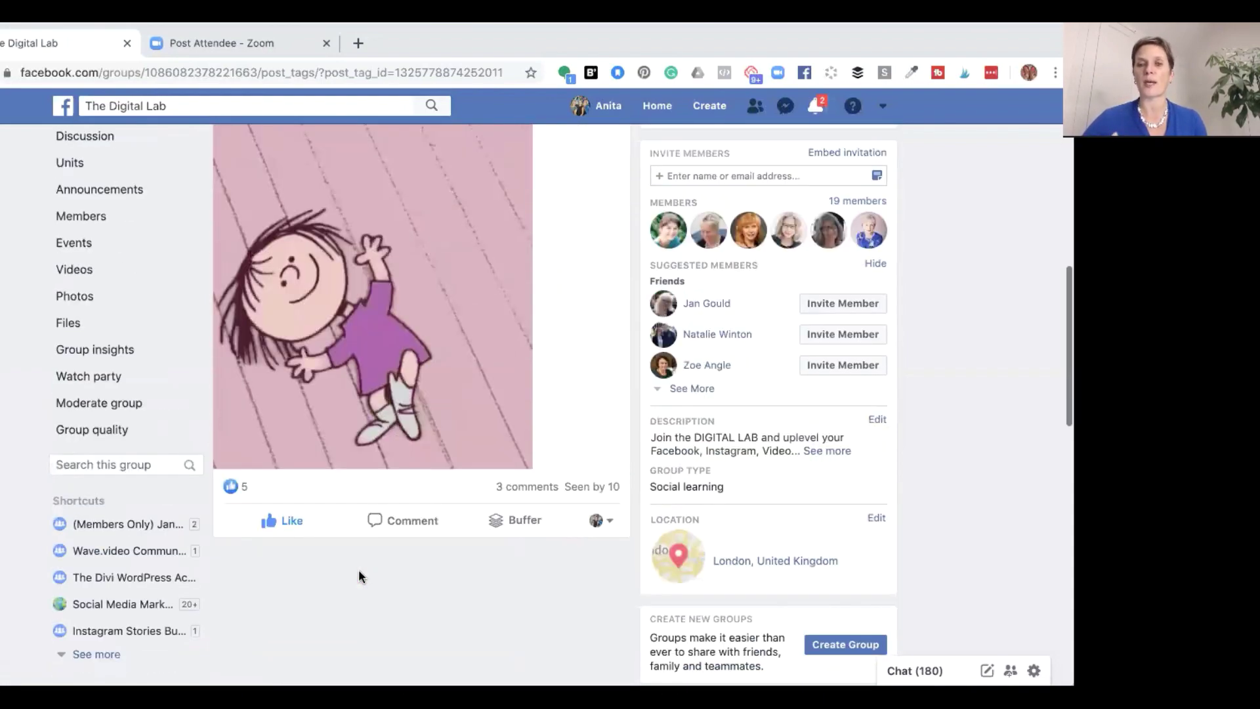
{"action": "scroll", "coordinate": [359, 571], "scroll_direction": "down", "scroll_amount": 4}
{"action": "scroll", "coordinate": [359, 570], "scroll_direction": "up", "scroll_amount": 9}
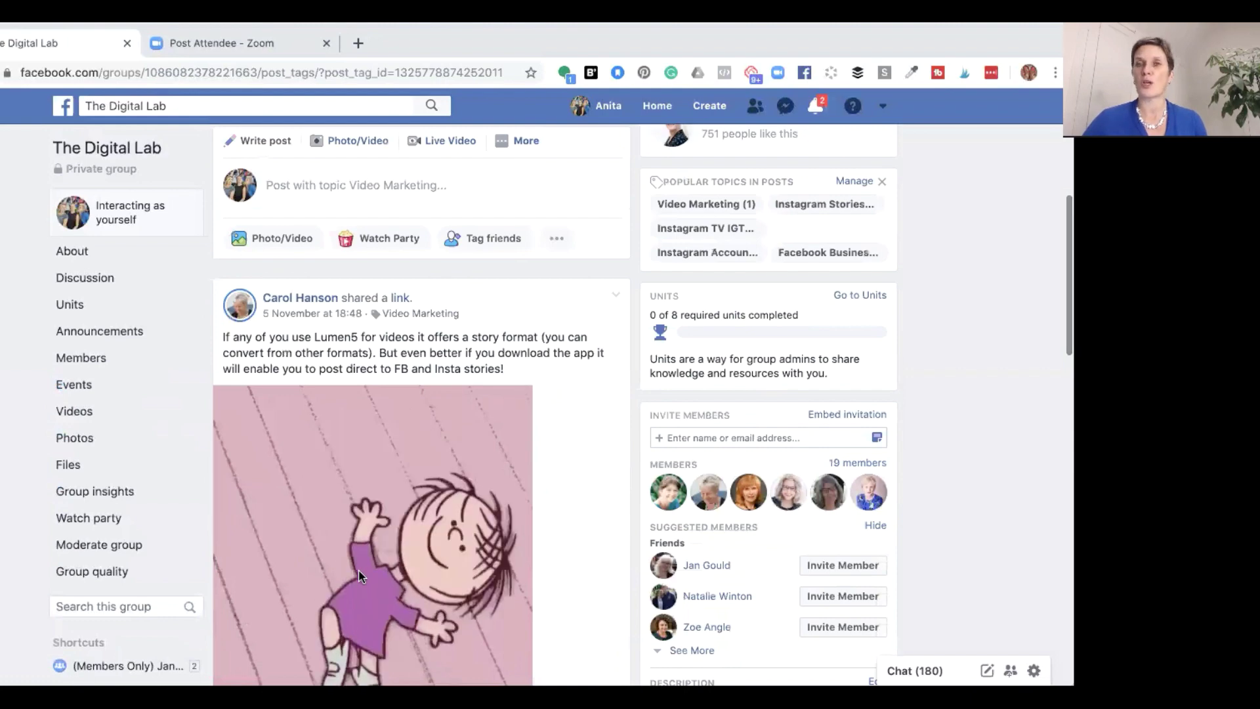
{"action": "scroll", "coordinate": [359, 572], "scroll_direction": "up", "scroll_amount": 6}
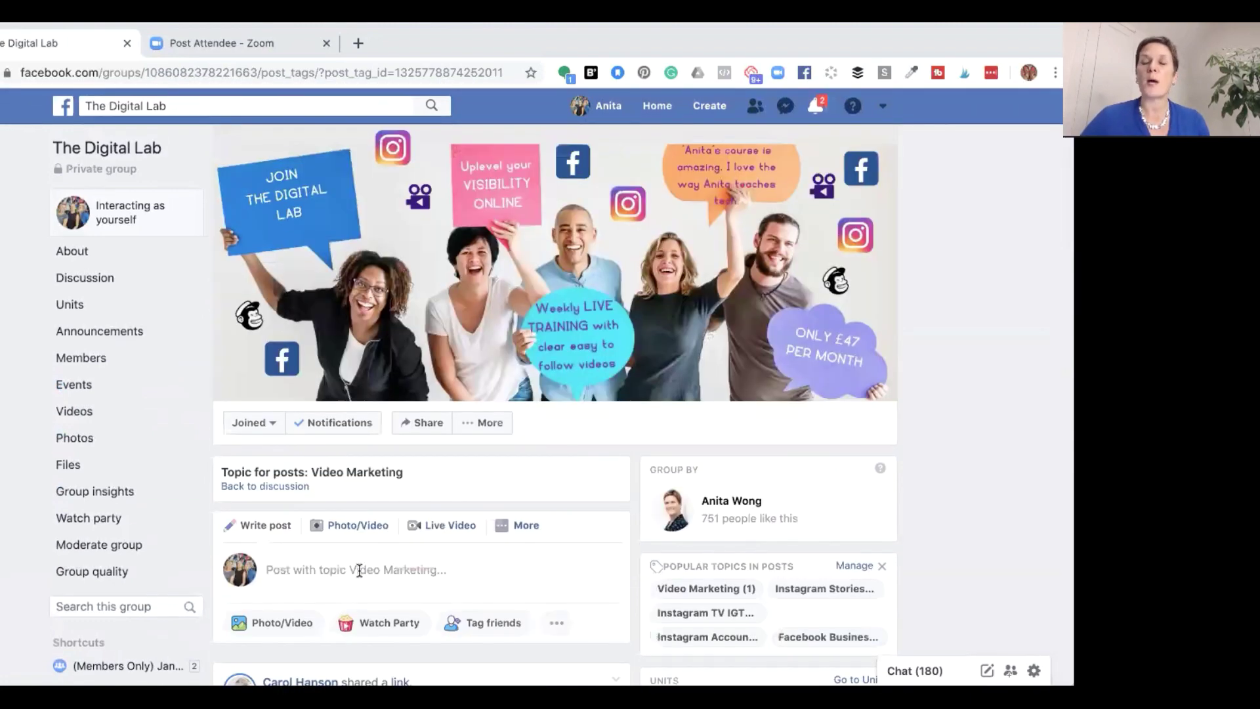